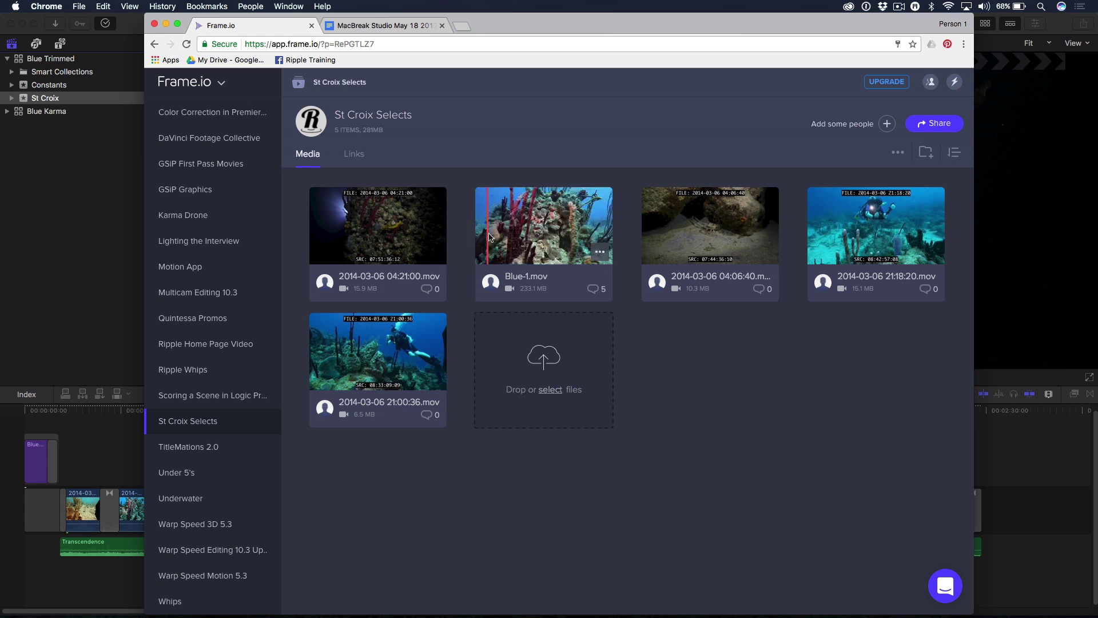
Step: Open Blue-1.mov from the St Croix Selects project and view the frames at its first three chapter comments
{"action": "left_click", "coordinate": [545, 229]}
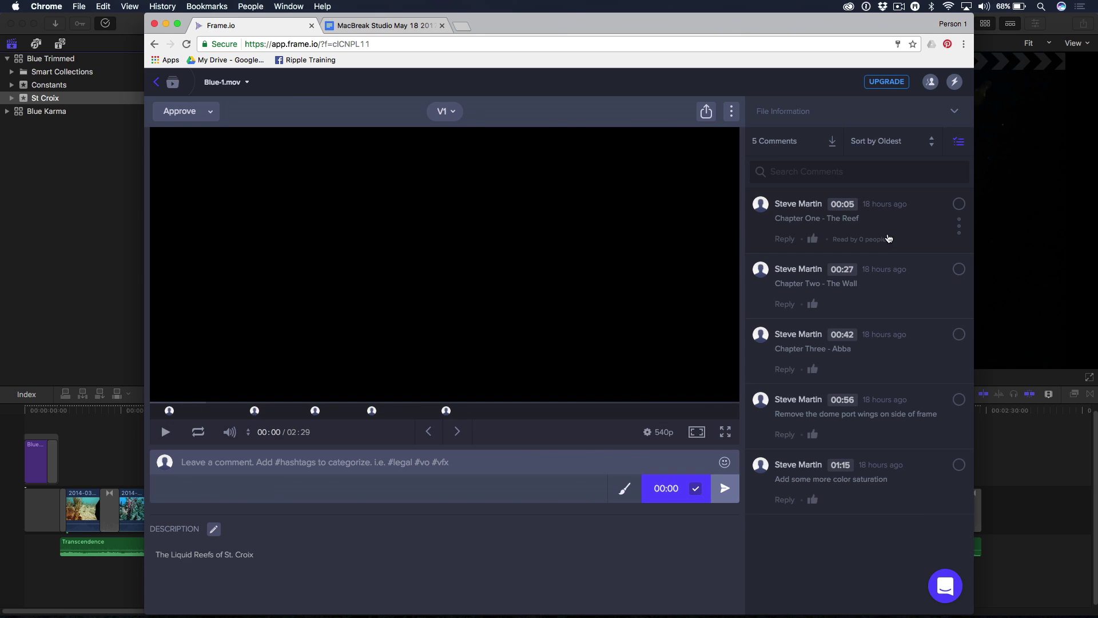
{"action": "left_click", "coordinate": [801, 215]}
{"action": "left_click", "coordinate": [789, 275]}
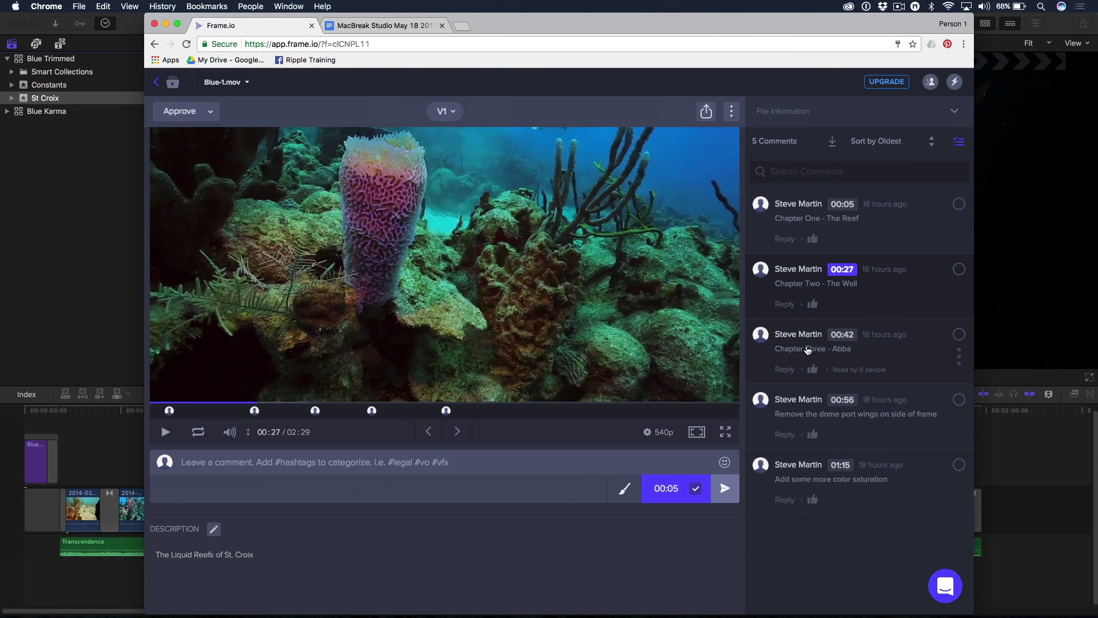
{"action": "left_click", "coordinate": [802, 405]}
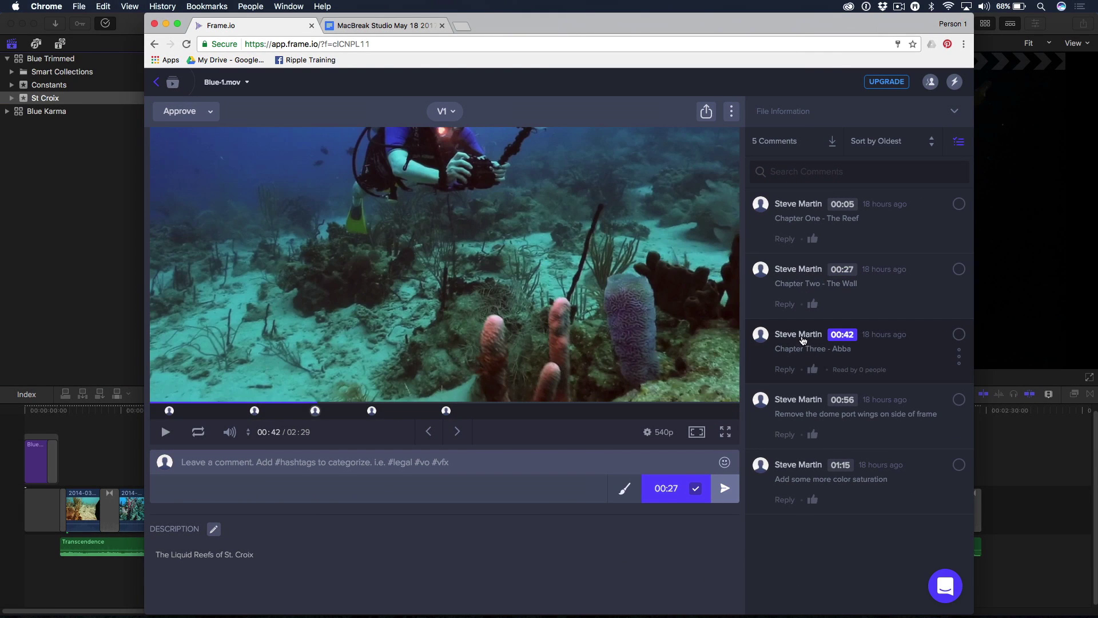
Step: Add the comment "Chapter 4 - Night Dive" to the video at 01:05
{"action": "left_click", "coordinate": [407, 400]}
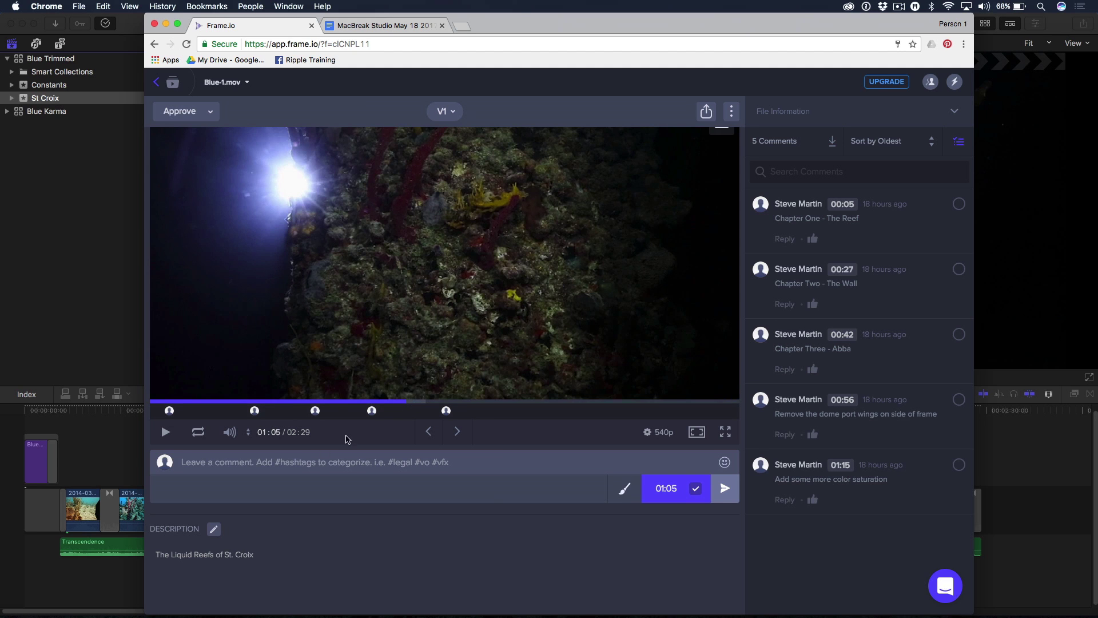
{"action": "left_click", "coordinate": [231, 465]}
{"action": "type", "text": "C"}
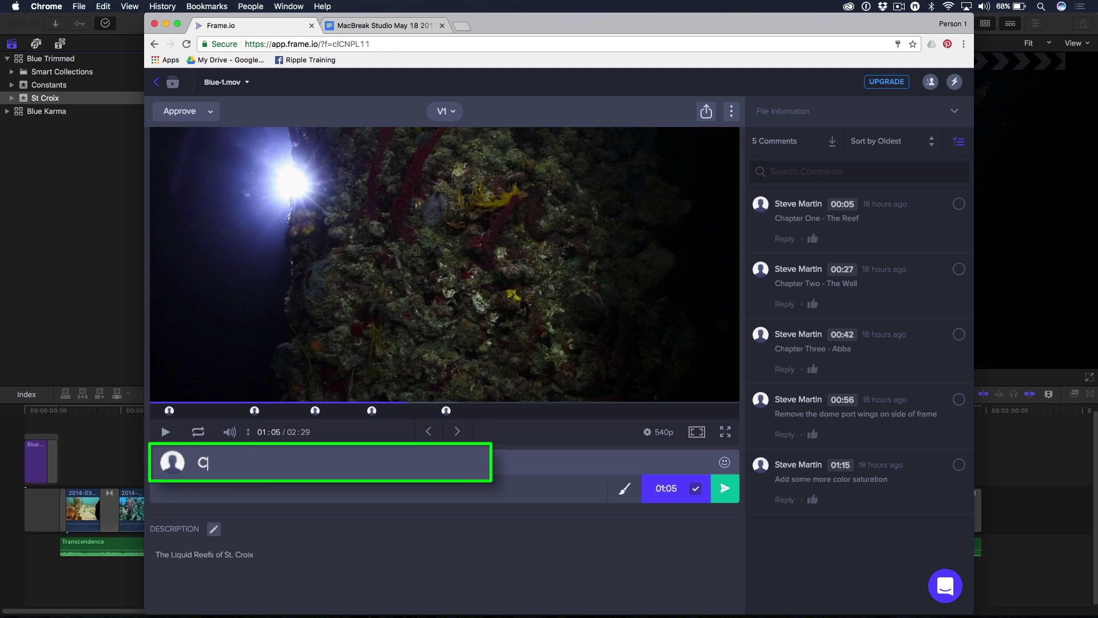
{"action": "type", "text": "hapter 4 - Night Dive"}
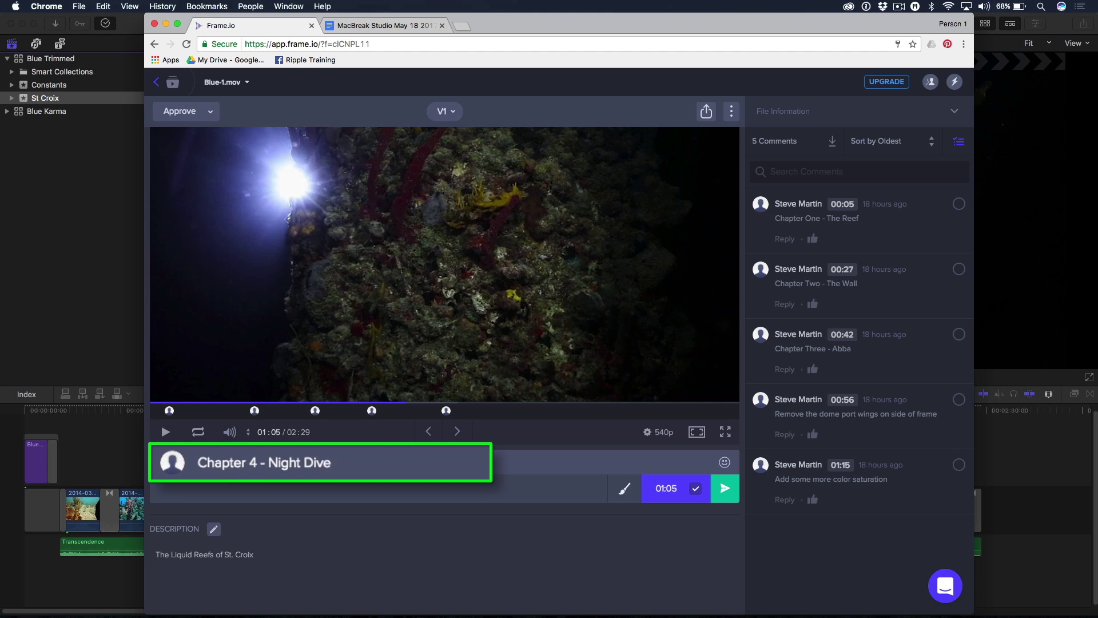
{"action": "key", "text": "Return"}
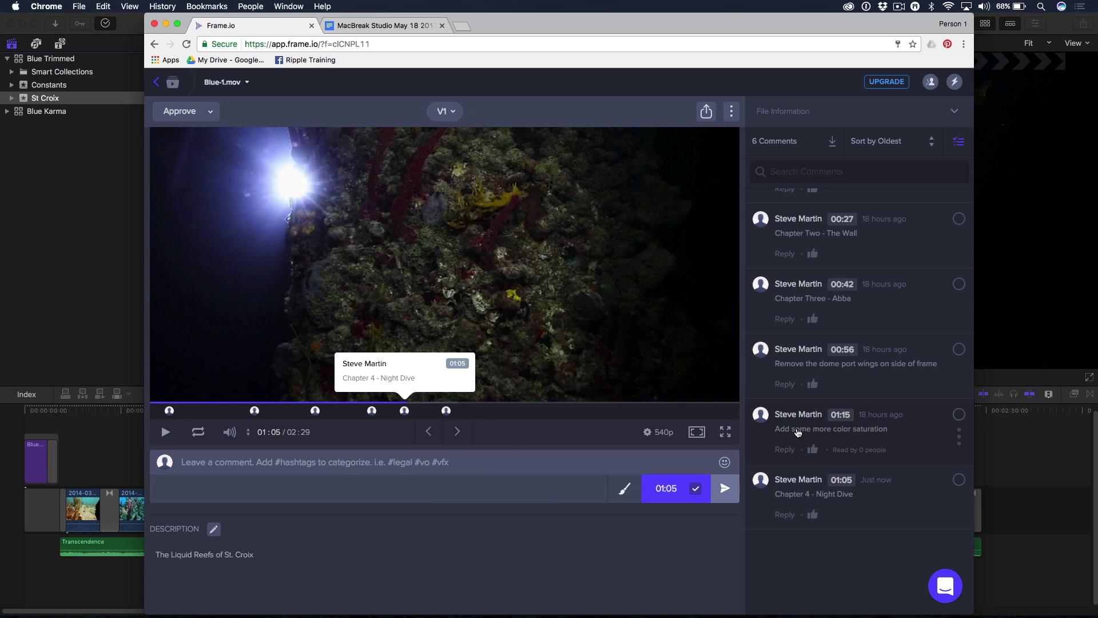
Step: View the frames for the color saturation and dome port comments, and download all comments for Final Cut Pro X
{"action": "left_click", "coordinate": [798, 432]}
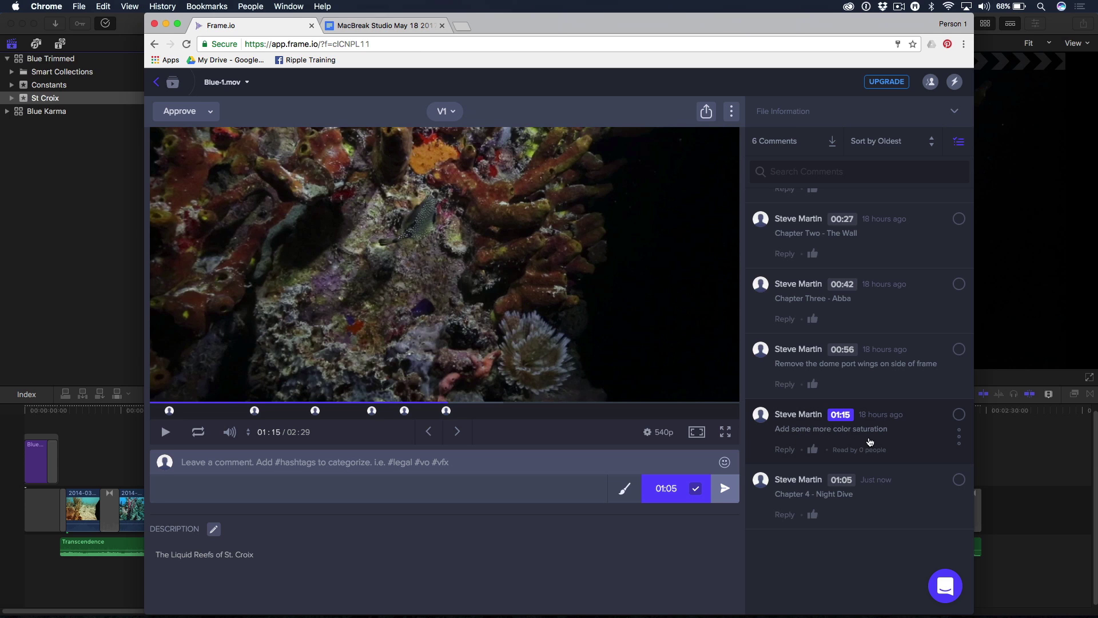
{"action": "left_click", "coordinate": [818, 365]}
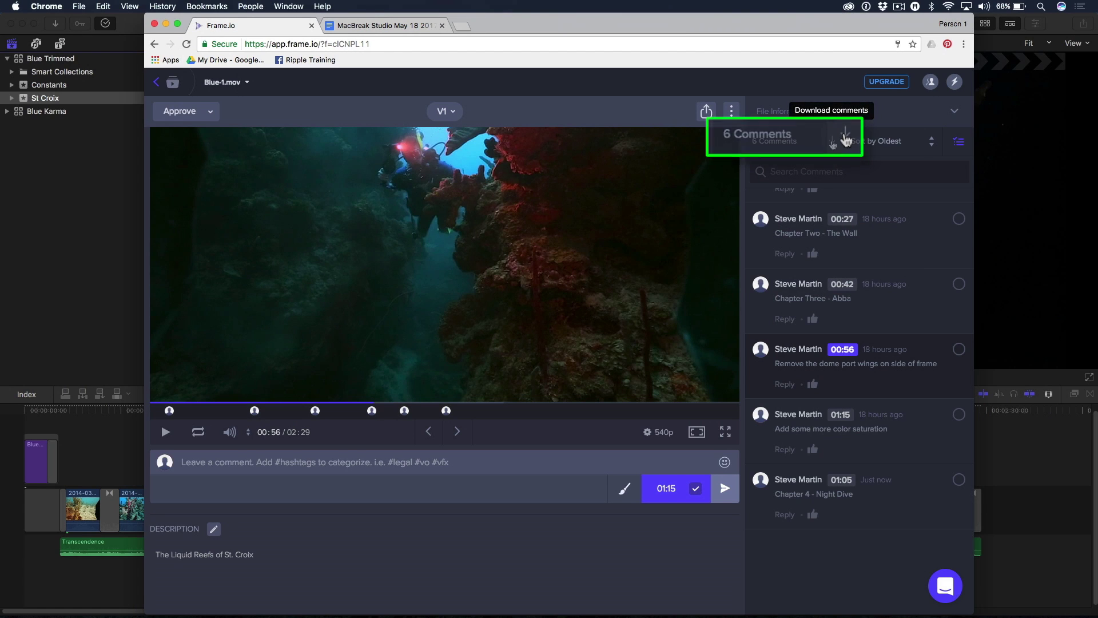
{"action": "left_click", "coordinate": [832, 142]}
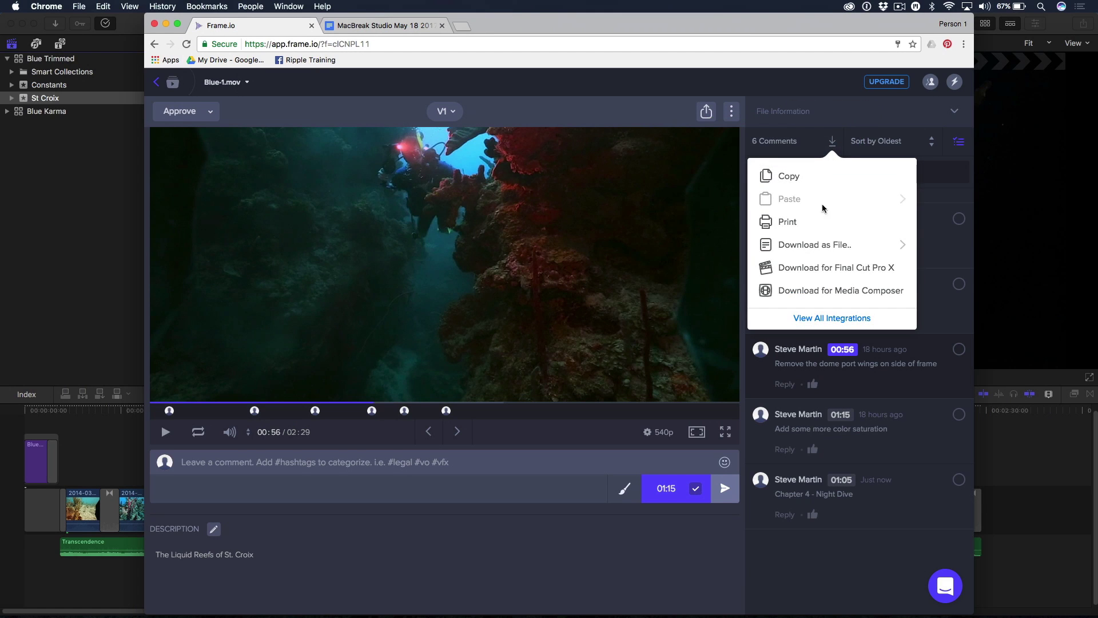
{"action": "left_click", "coordinate": [820, 275]}
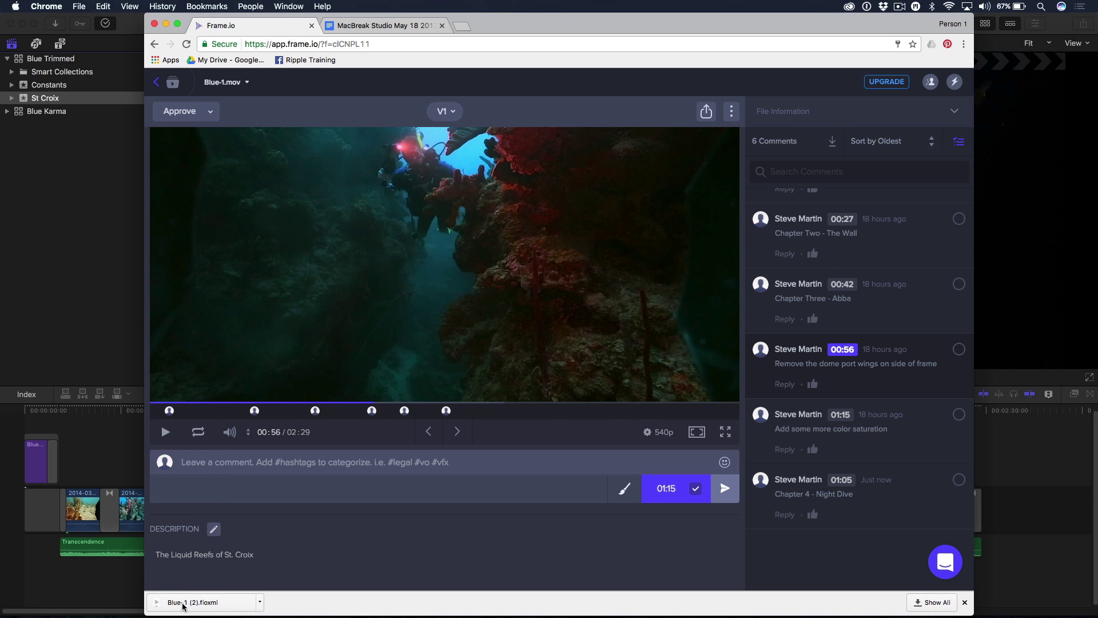
Step: Open the downloaded Blue-1 (2).fioxml, import it into the Blue Trimmed library in Final Cut Pro, and close the Frame.io upload window
{"action": "left_click", "coordinate": [185, 602]}
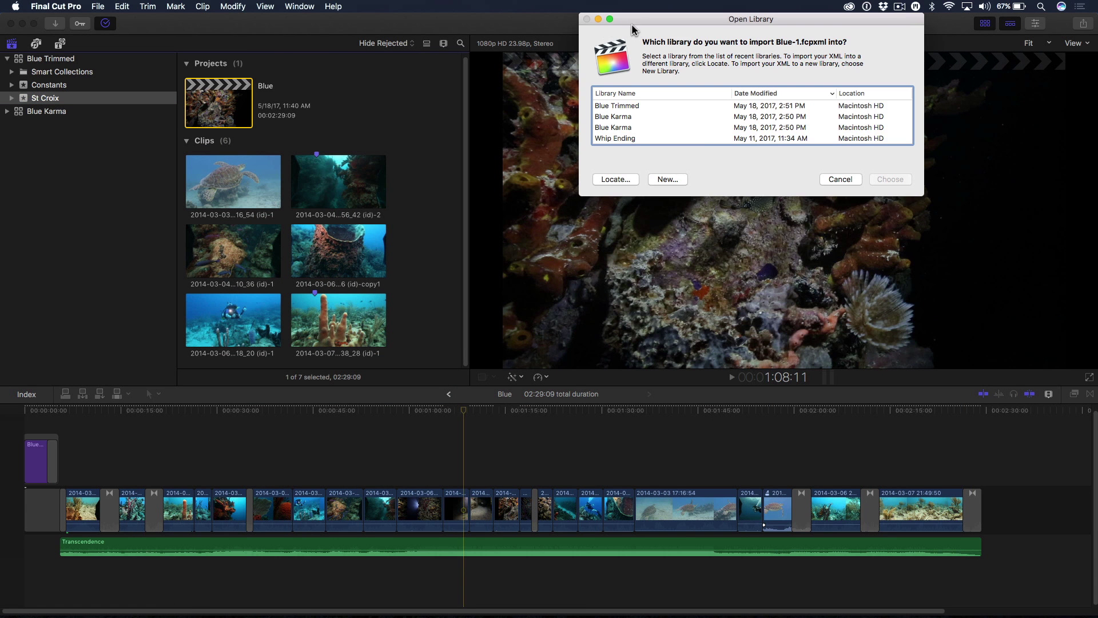
{"action": "left_click_drag", "start_coordinate": [639, 25], "coordinate": [470, 137]}
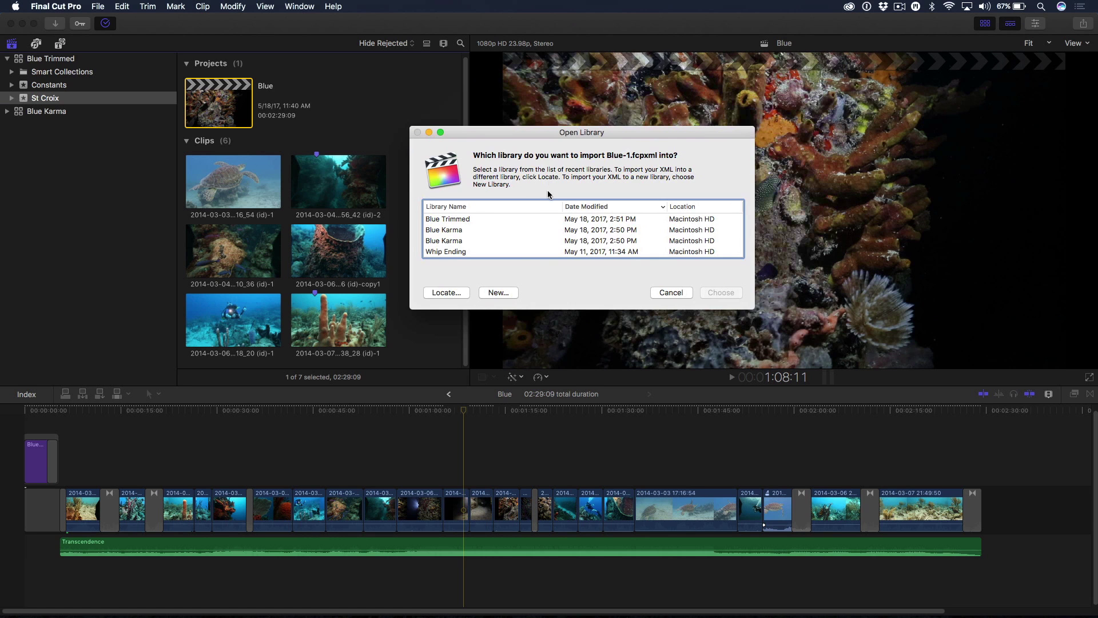
{"action": "left_click", "coordinate": [459, 222]}
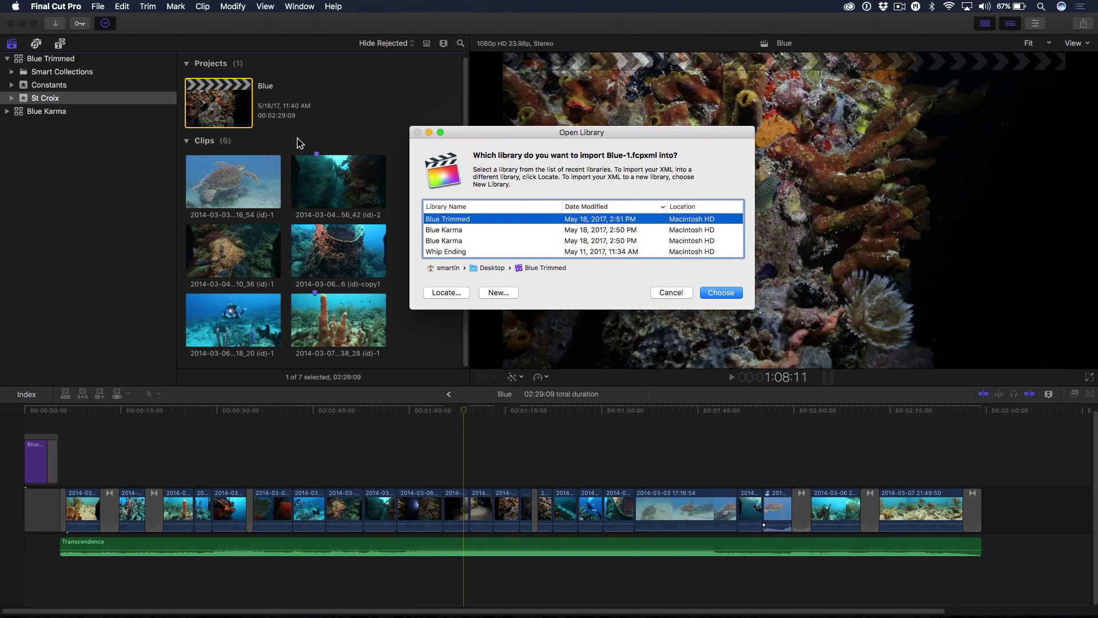
{"action": "left_click", "coordinate": [720, 294]}
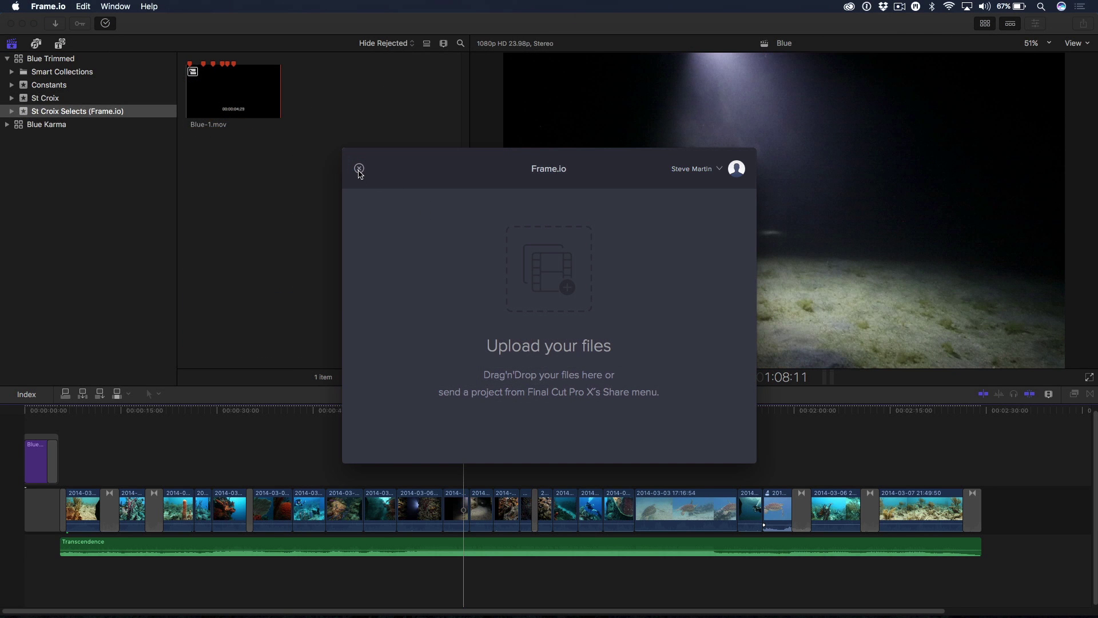
{"action": "left_click", "coordinate": [360, 168]}
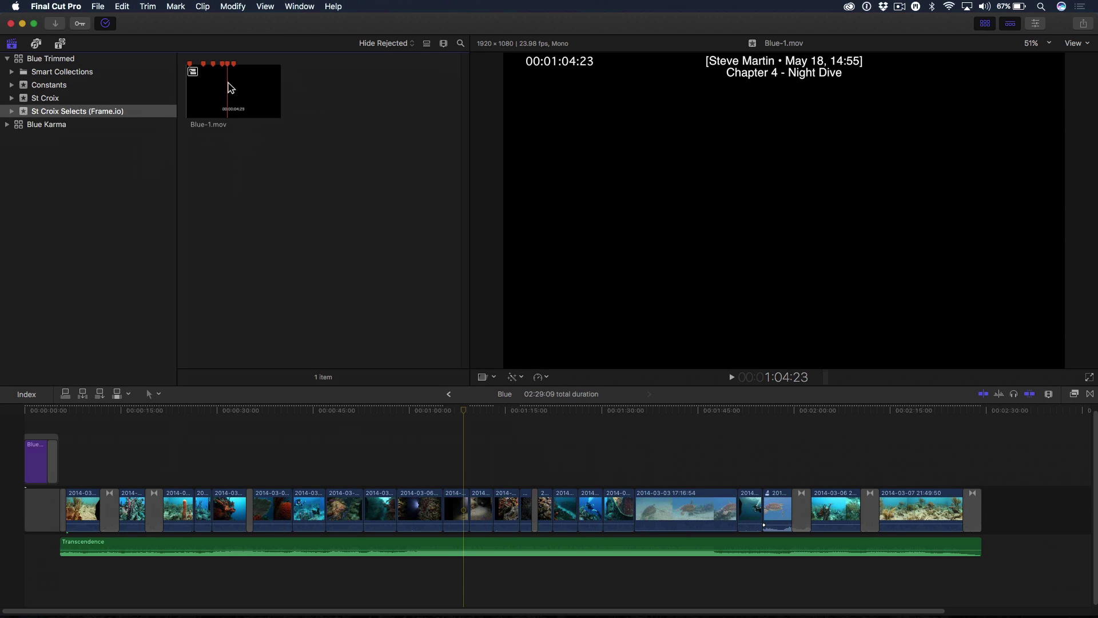
Step: Connect the imported Blue-1.mov comment clip above the Blue project's storyline, starting at the very beginning of the timeline
{"action": "left_click", "coordinate": [224, 98]}
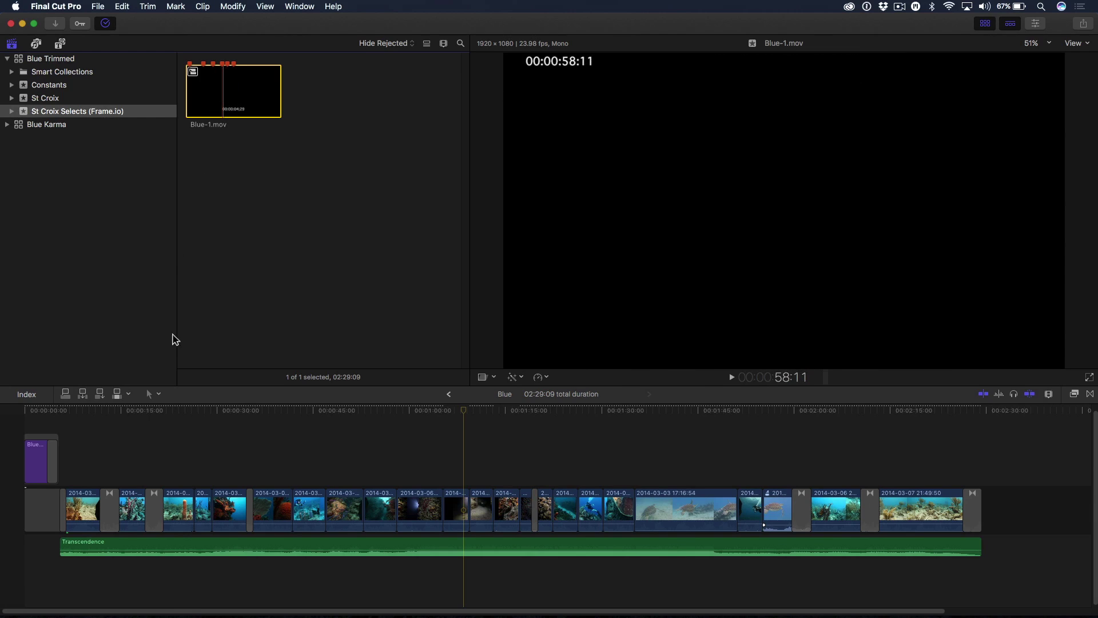
{"action": "left_click", "coordinate": [183, 411]}
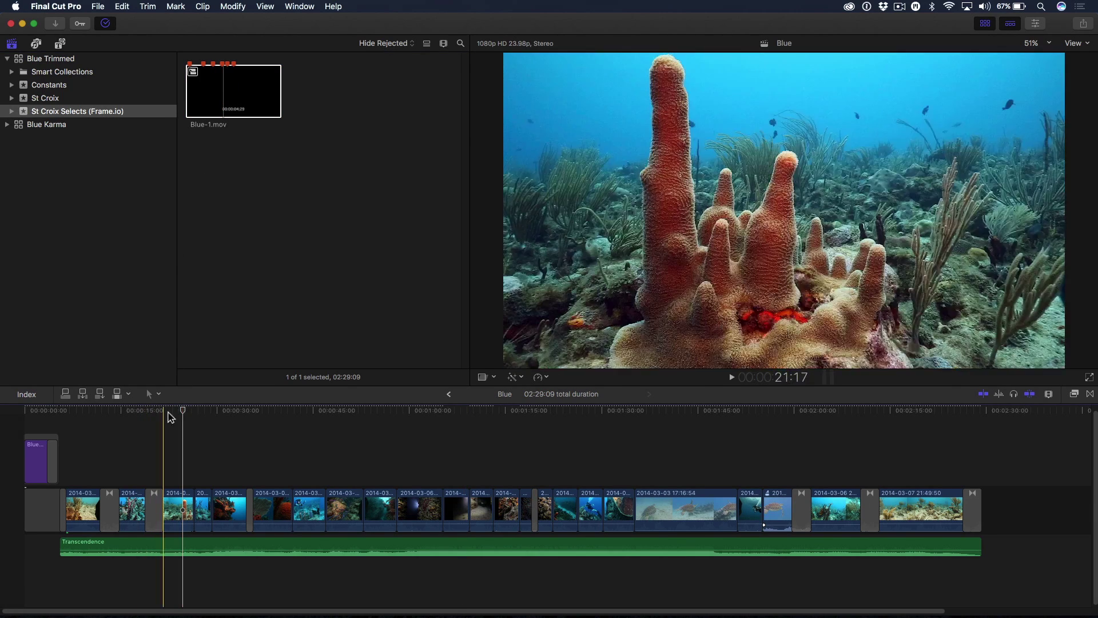
{"action": "left_click_drag", "start_coordinate": [184, 412], "coordinate": [5, 422]}
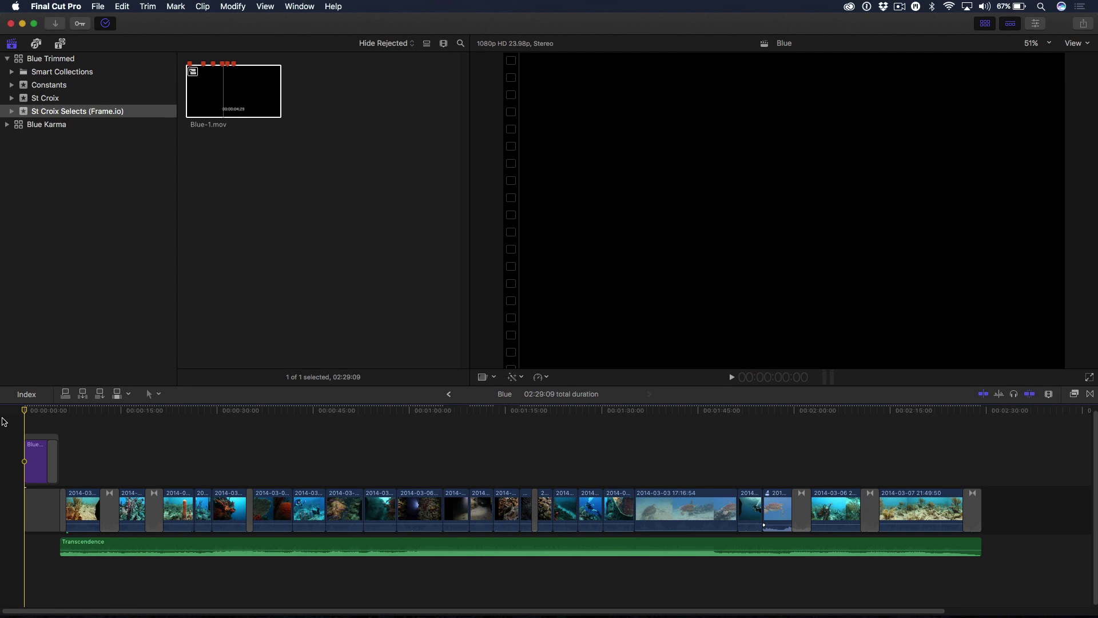
{"action": "left_click", "coordinate": [249, 89]}
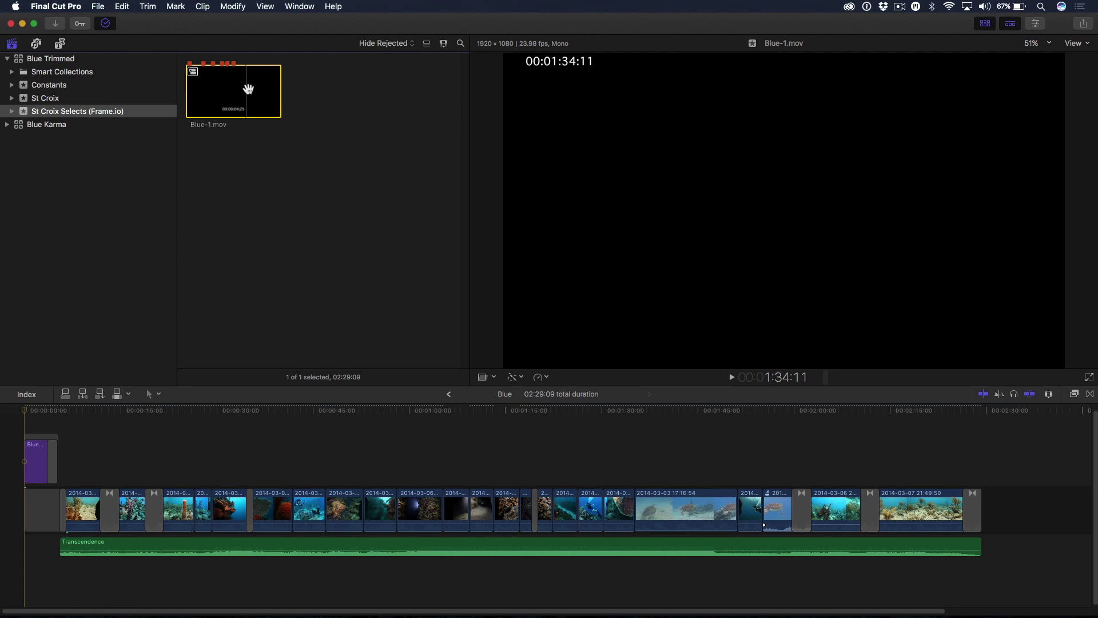
{"action": "key", "text": "q"}
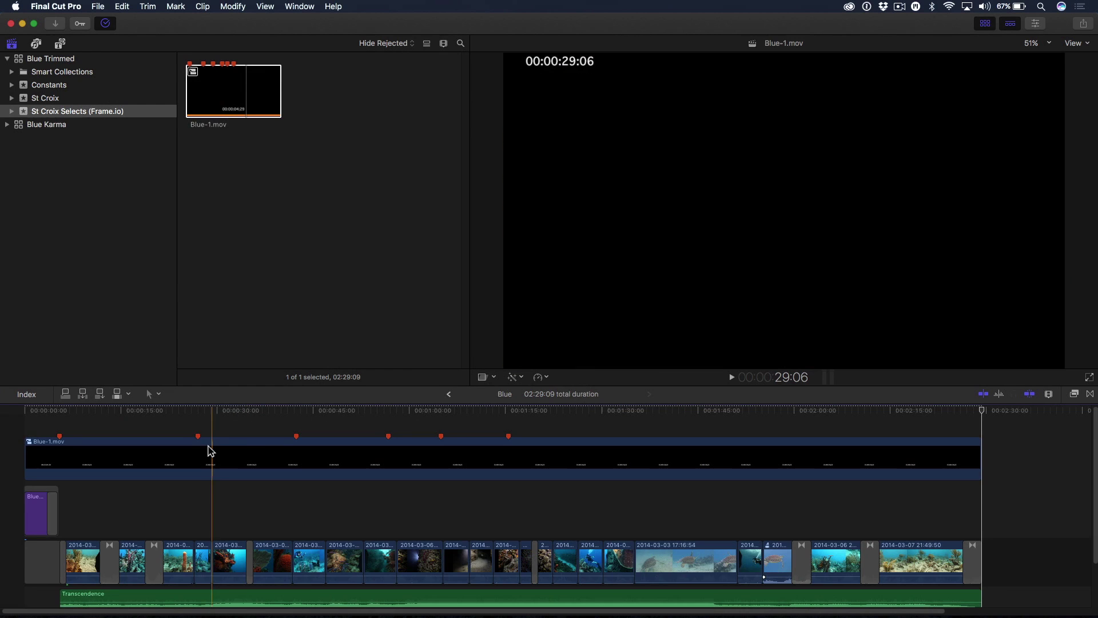
Step: Open the connected Blue-1.mov clip to inspect its timecode layer and comment markers, and return to the Blue project
{"action": "double_click", "coordinate": [209, 454]}
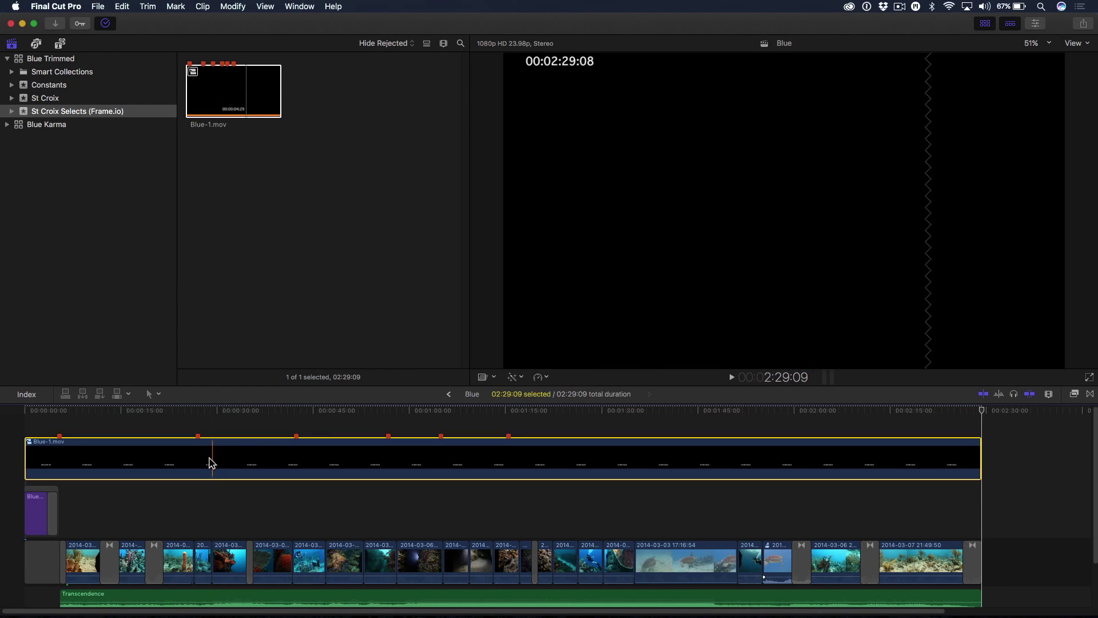
{"action": "left_click", "coordinate": [145, 517]}
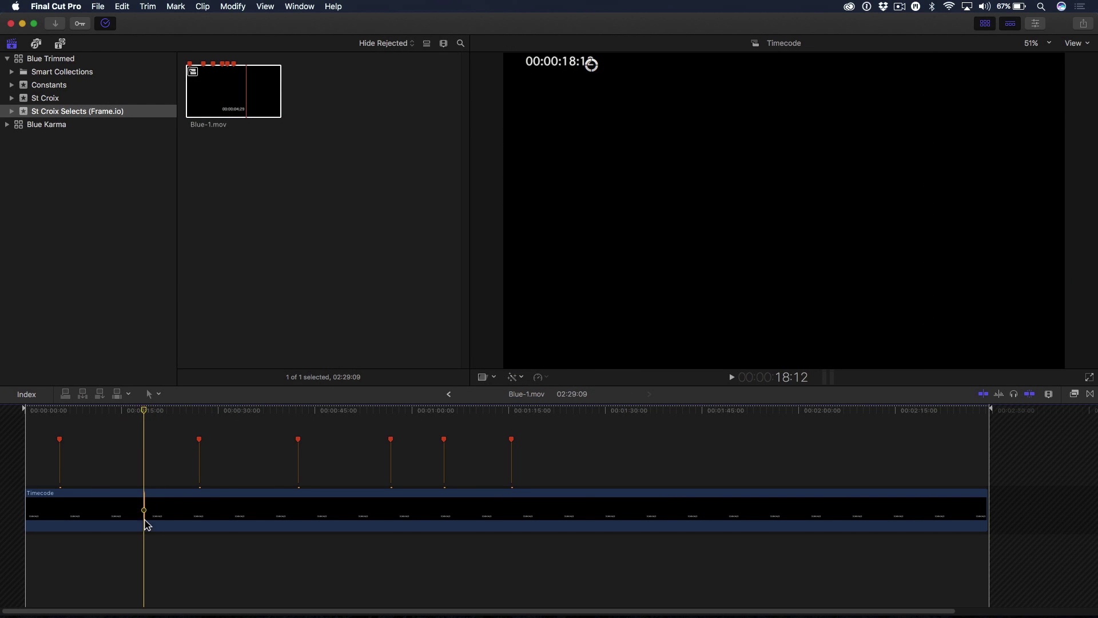
{"action": "left_click", "coordinate": [200, 496]}
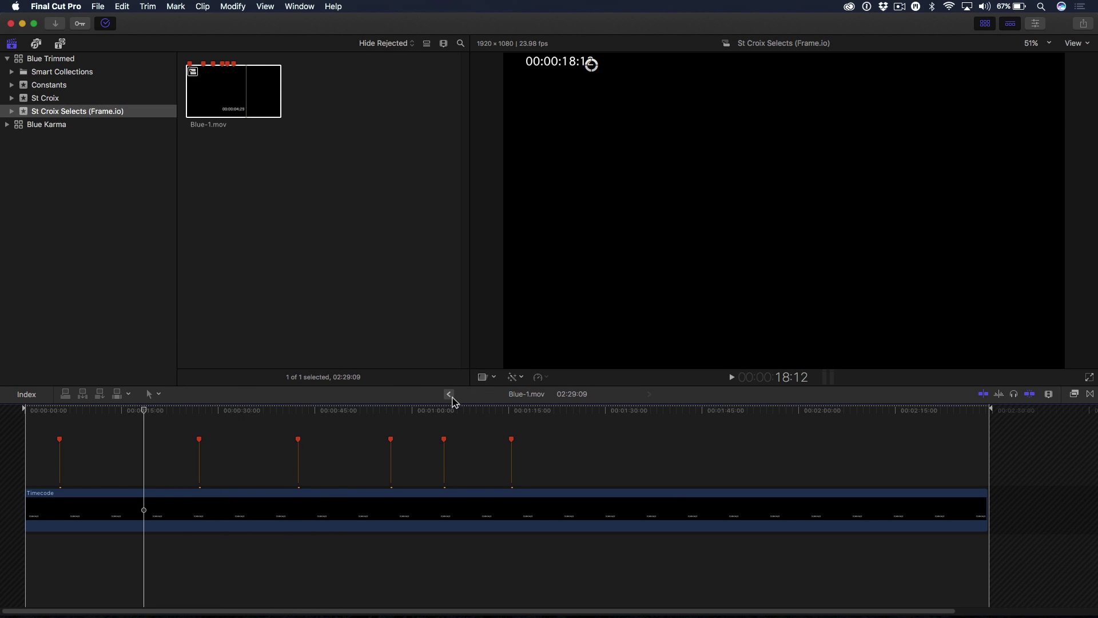
{"action": "left_click", "coordinate": [448, 394]}
{"action": "key", "text": "q"}
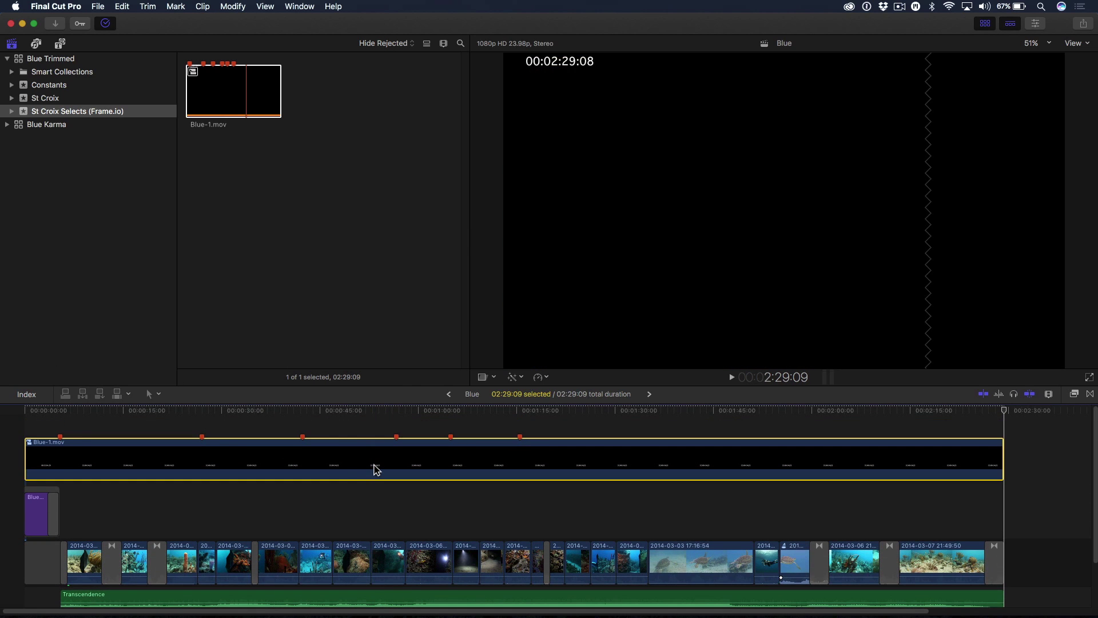
Step: Break apart the connected Blue-1.mov clip into its items and delete the Timecode clip from the timeline
{"action": "left_click", "coordinate": [202, 7]}
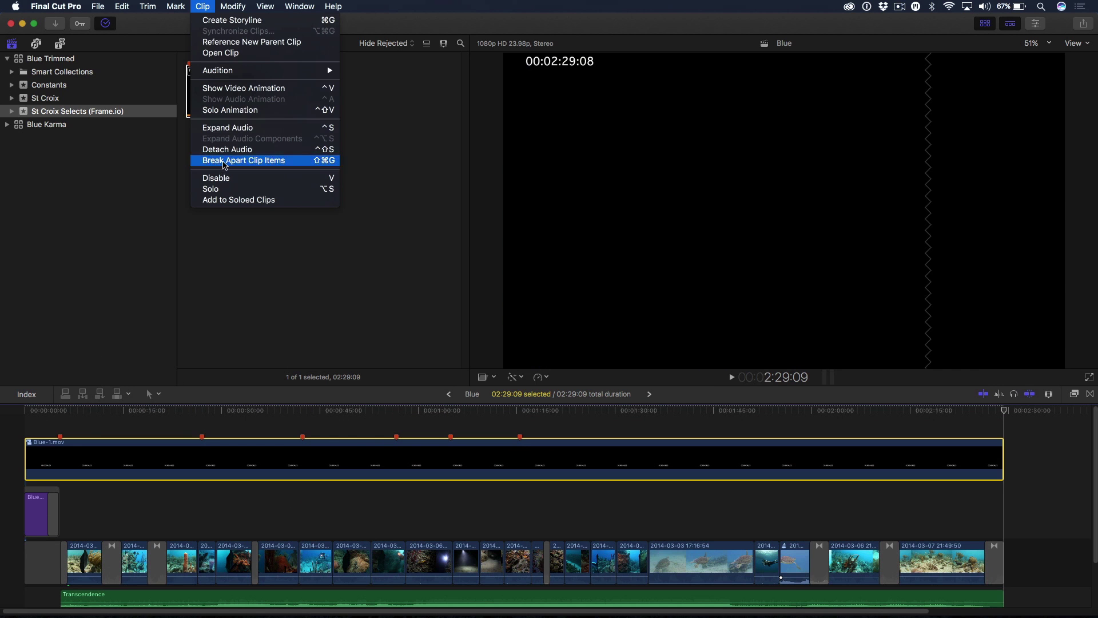
{"action": "left_click", "coordinate": [224, 161]}
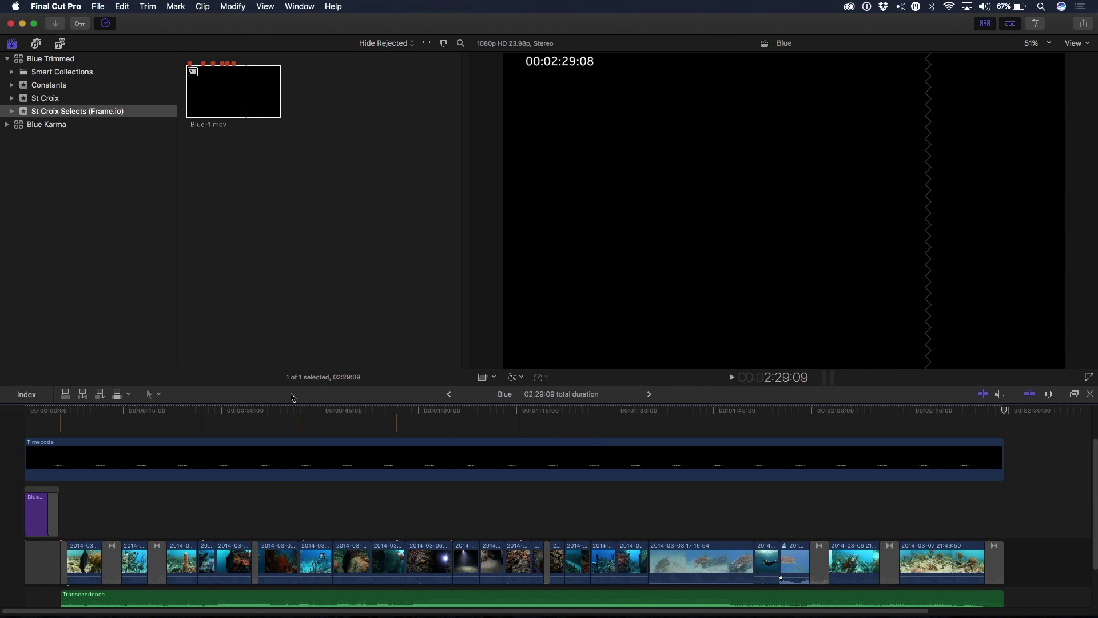
{"action": "left_click", "coordinate": [337, 513]}
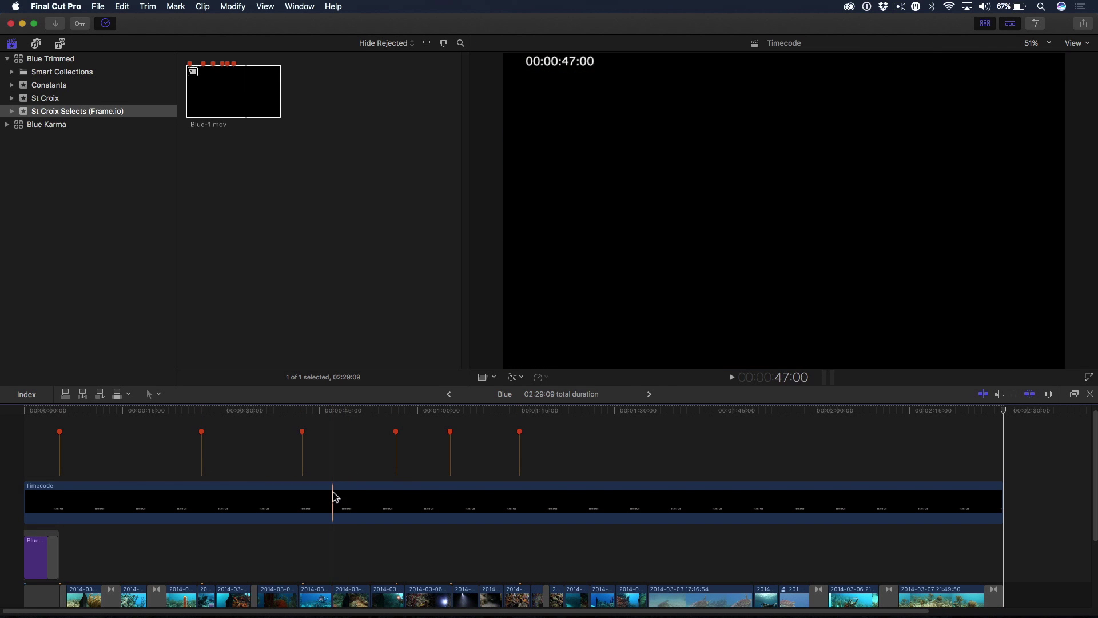
{"action": "left_click", "coordinate": [335, 497]}
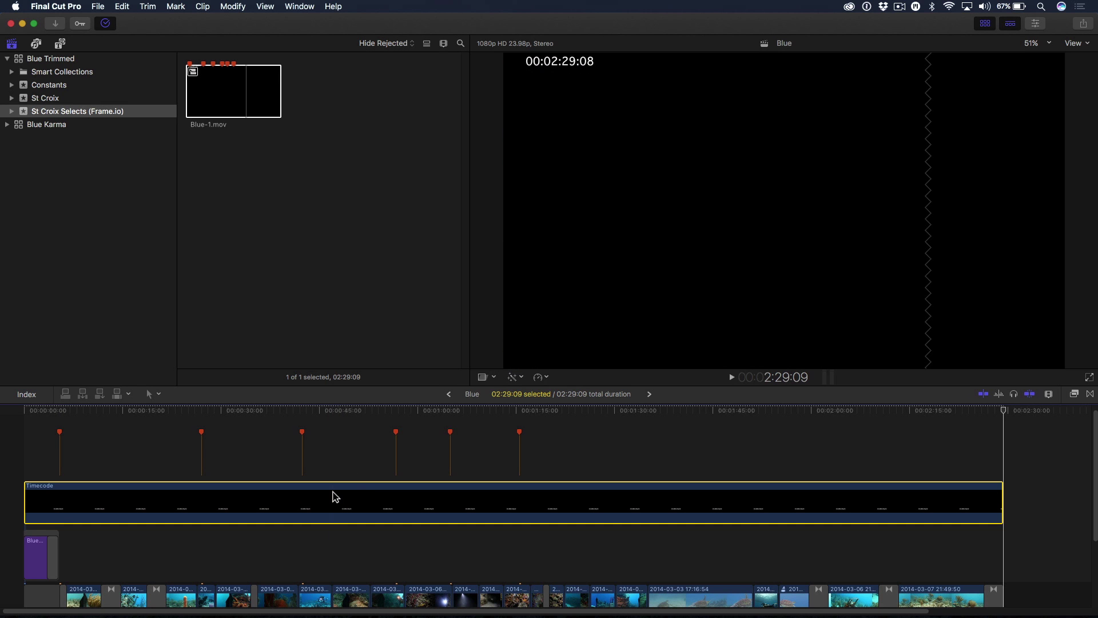
{"action": "key", "text": "Delete"}
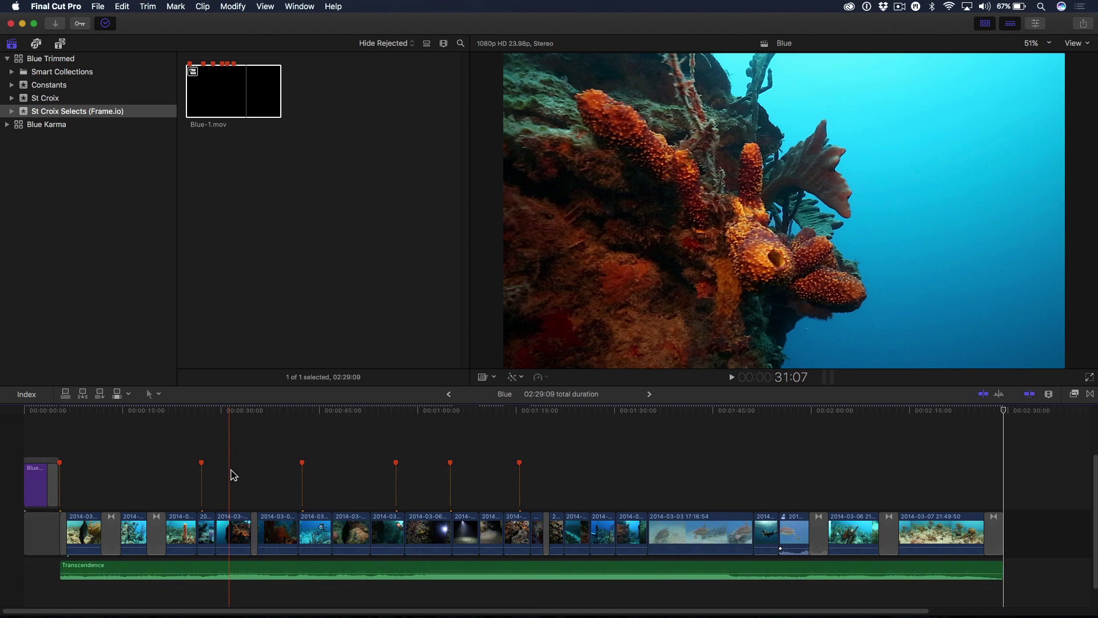
Step: Locate the "Chapter Two - The Wall" comment title in the timeline and select it
{"action": "left_click", "coordinate": [193, 451]}
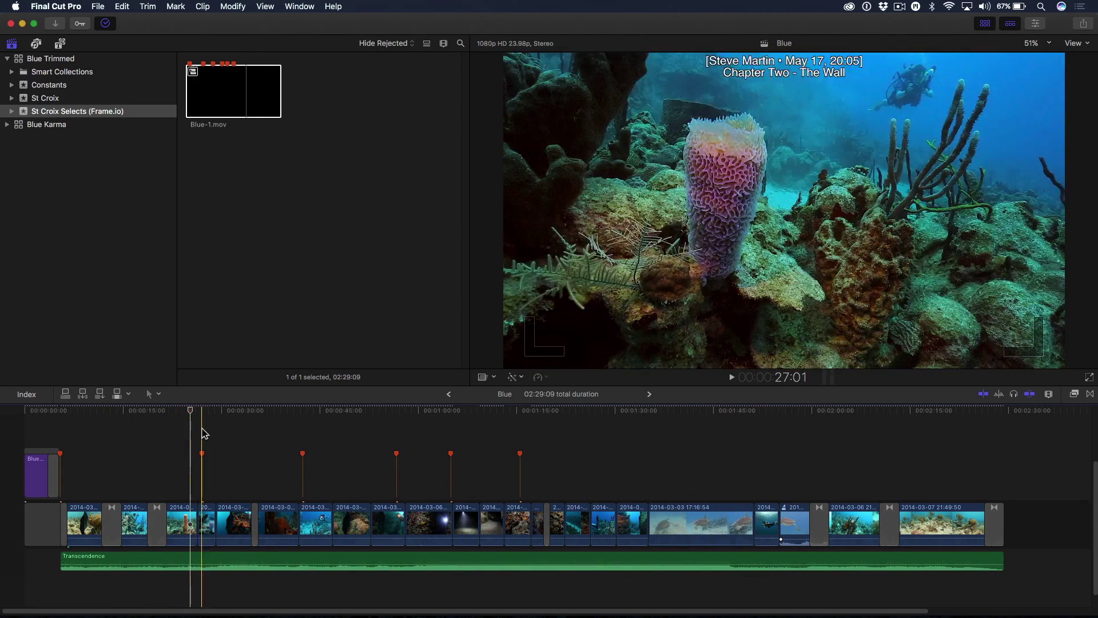
{"action": "left_click", "coordinate": [198, 429]}
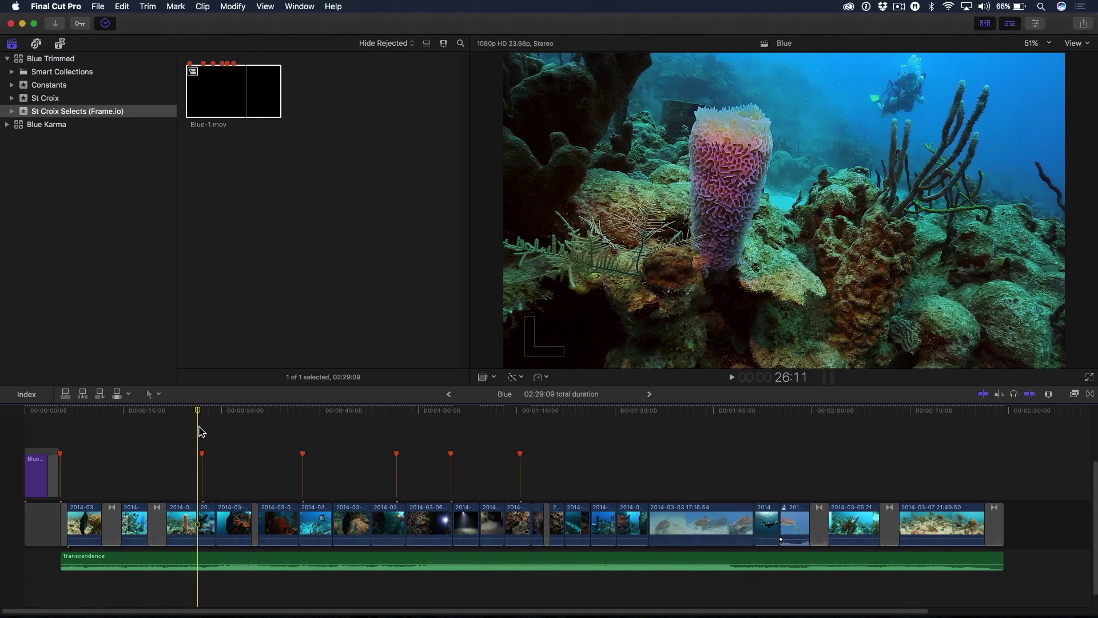
{"action": "key", "text": "super+equal"}
{"action": "key", "text": "super+equal"}
{"action": "key", "text": "super+equal"}
{"action": "key", "text": "super+equal"}
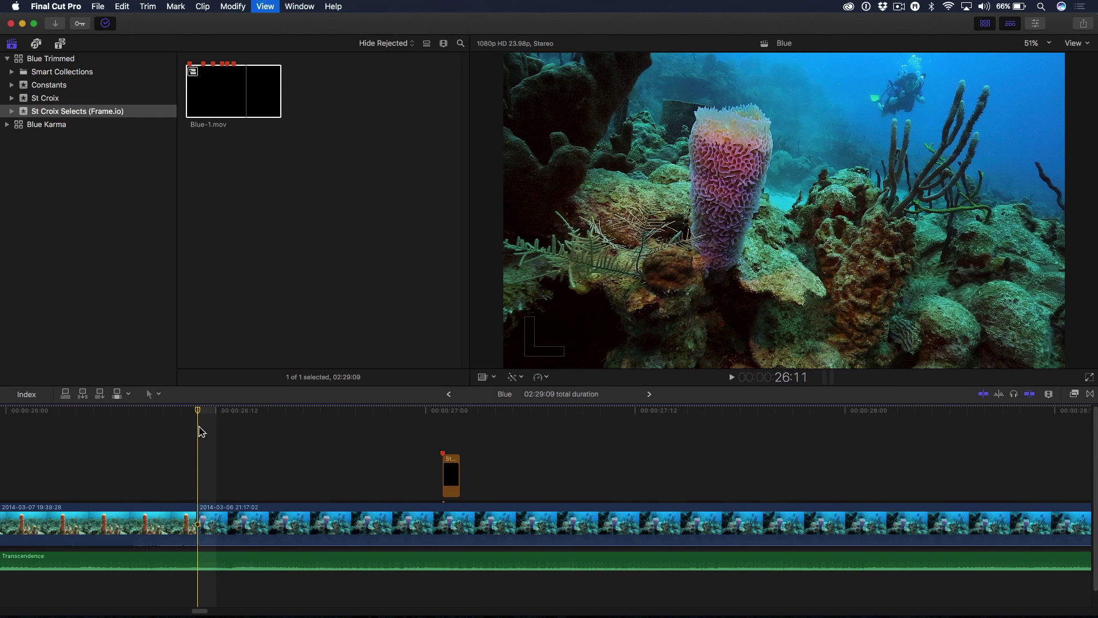
{"action": "key", "text": "super+equal"}
{"action": "left_click", "coordinate": [710, 472]}
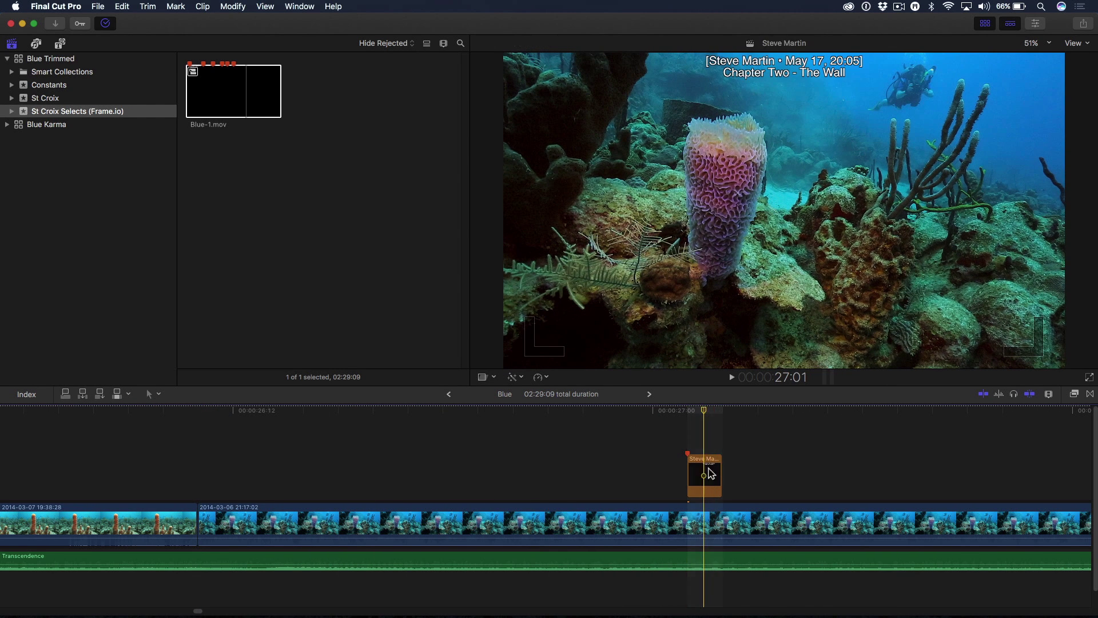
{"action": "left_click", "coordinate": [711, 474]}
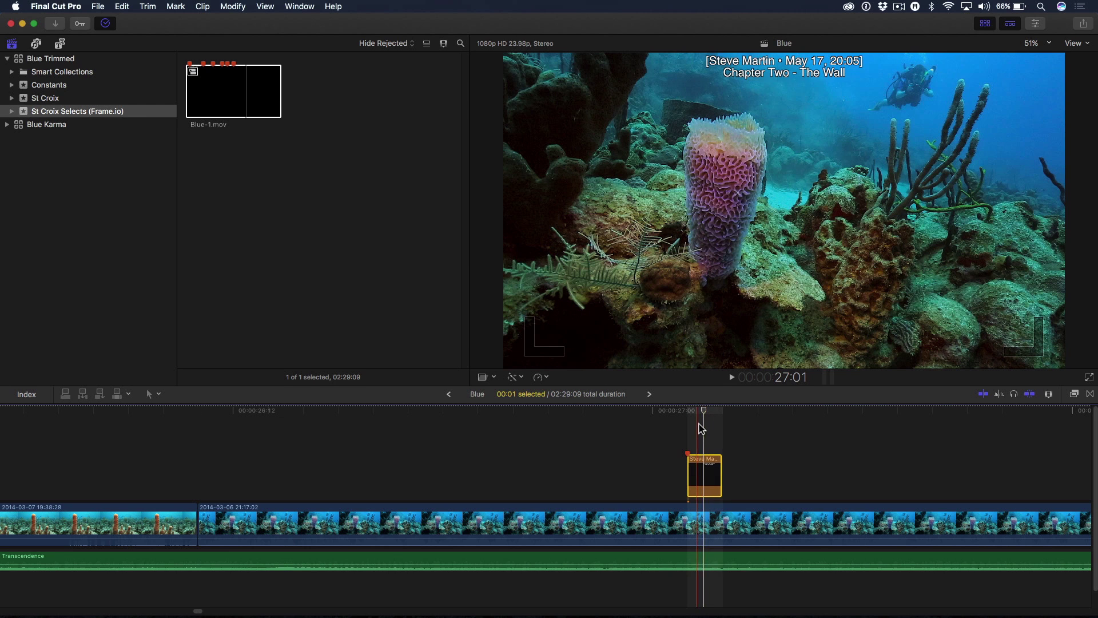
Step: Scrub across the "Chapter Two - The Wall" comment title and park the playhead at its start, 27:00
{"action": "left_click", "coordinate": [695, 422]}
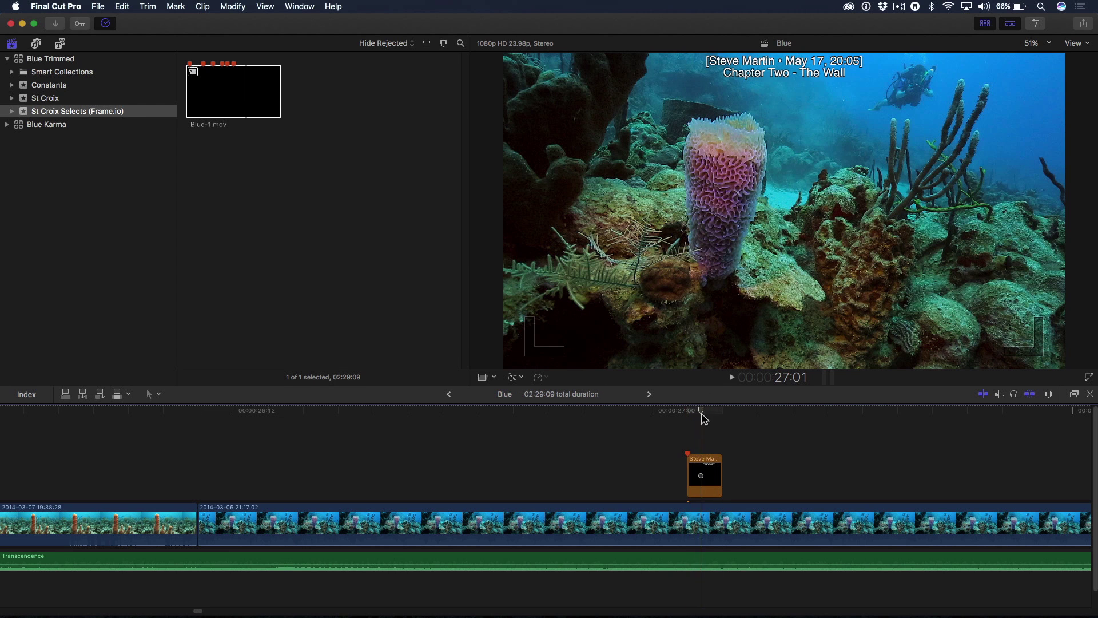
{"action": "left_click_drag", "start_coordinate": [714, 416], "coordinate": [690, 412]}
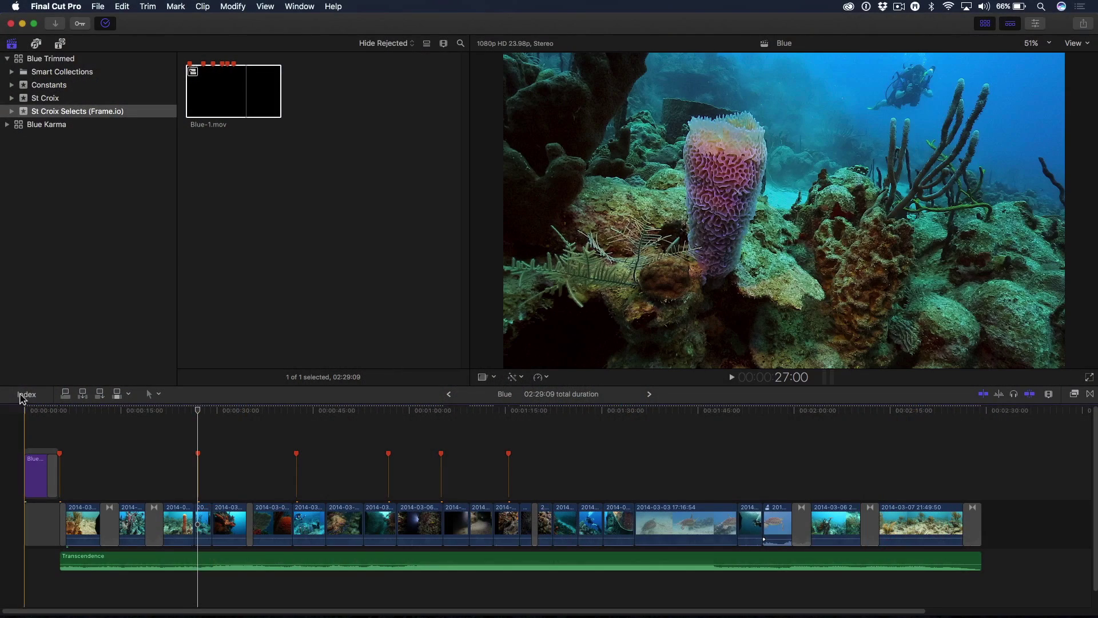
Step: Show the timeline index's tags and filter the list to only the to-do markers
{"action": "left_click", "coordinate": [26, 394]}
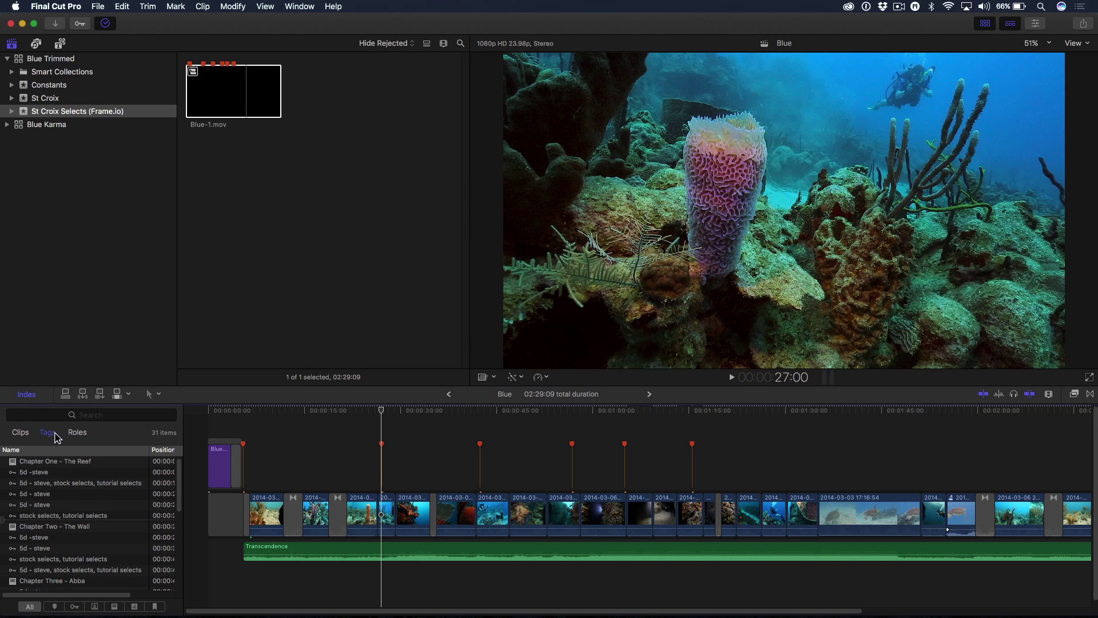
{"action": "left_click", "coordinate": [55, 607]}
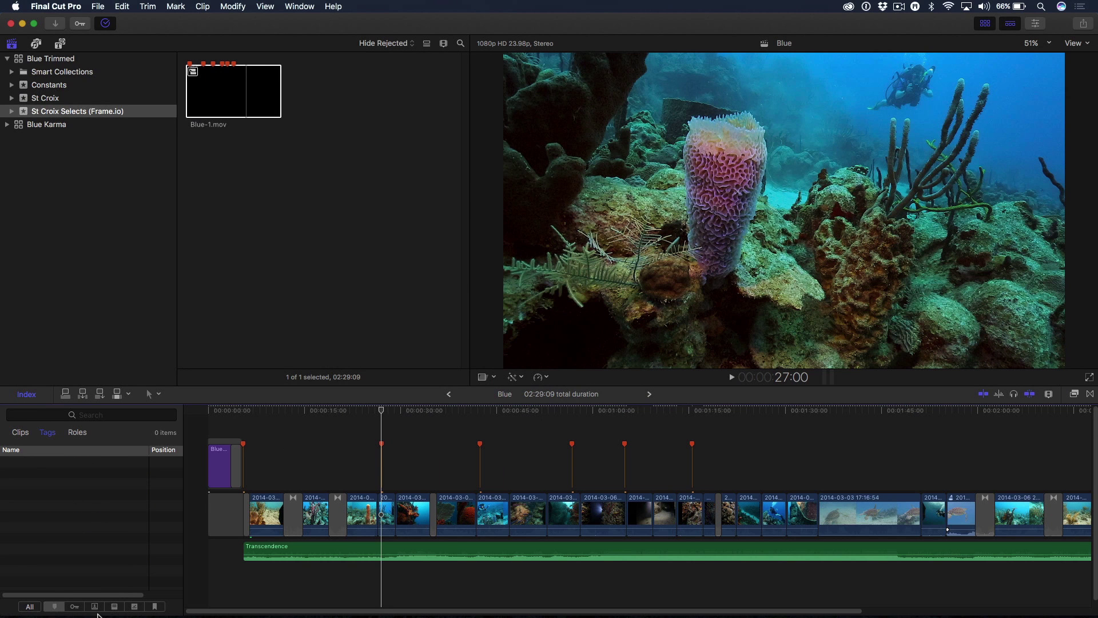
{"action": "left_click", "coordinate": [115, 607]}
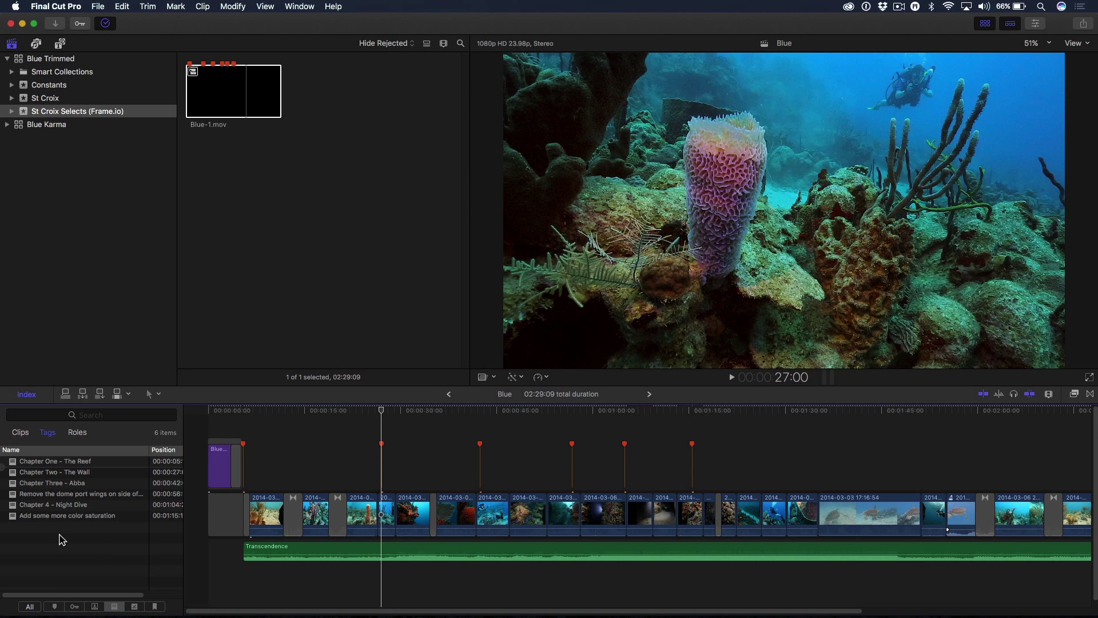
Step: Go to the "Remove the dome port wings on side of frame" comment and enlarge its storyline clip with Transform to crop out the wings
{"action": "left_click", "coordinate": [56, 495]}
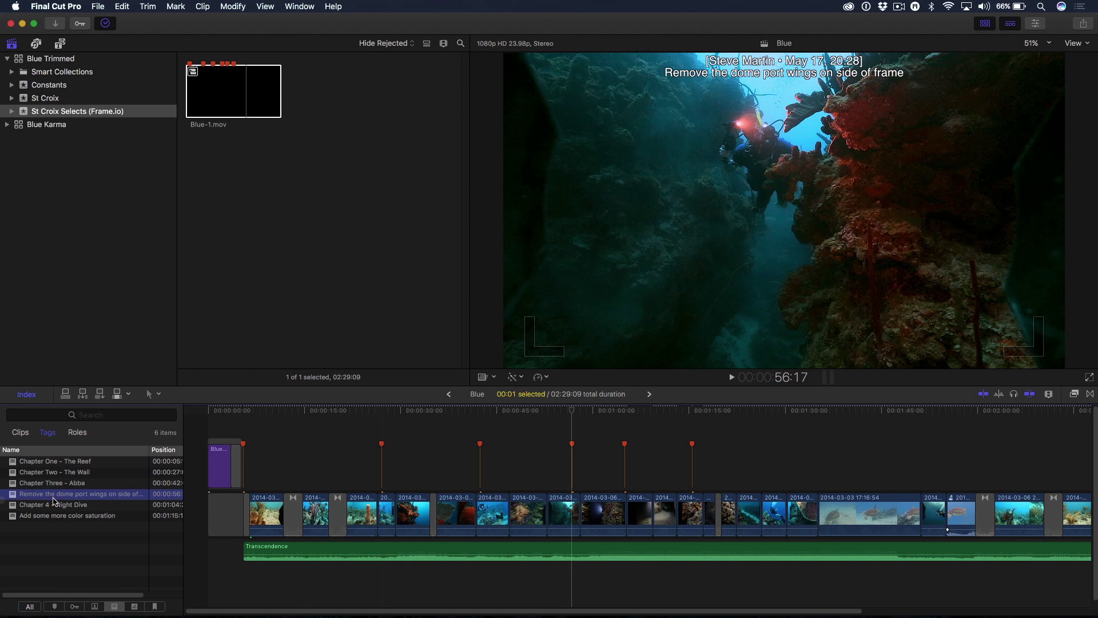
{"action": "left_click", "coordinate": [520, 223]}
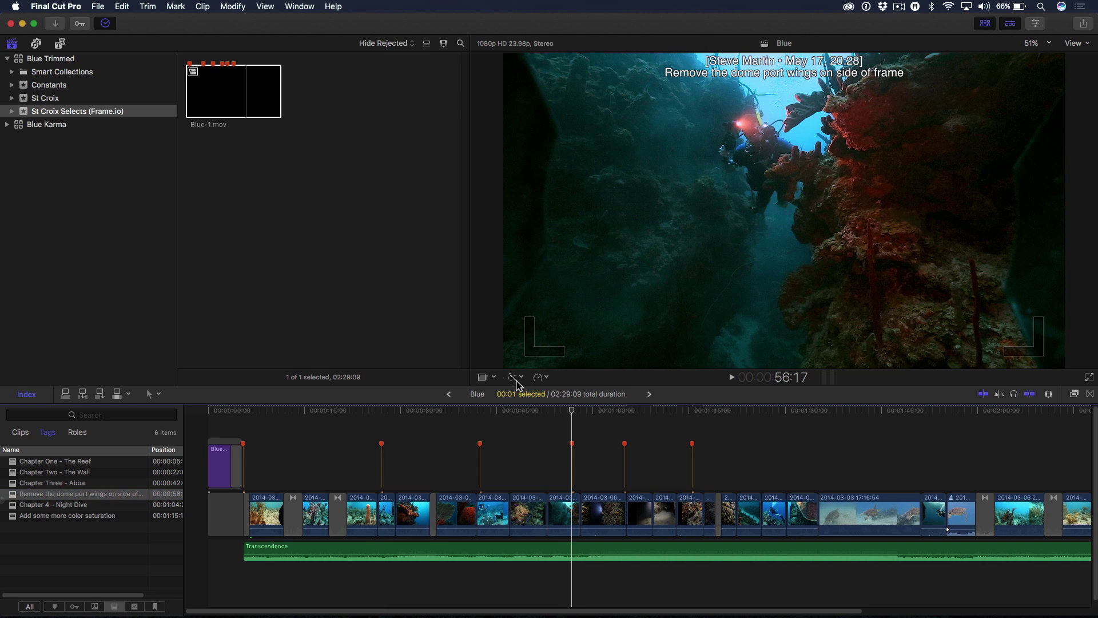
{"action": "left_click", "coordinate": [498, 378]}
{"action": "left_click", "coordinate": [503, 389]}
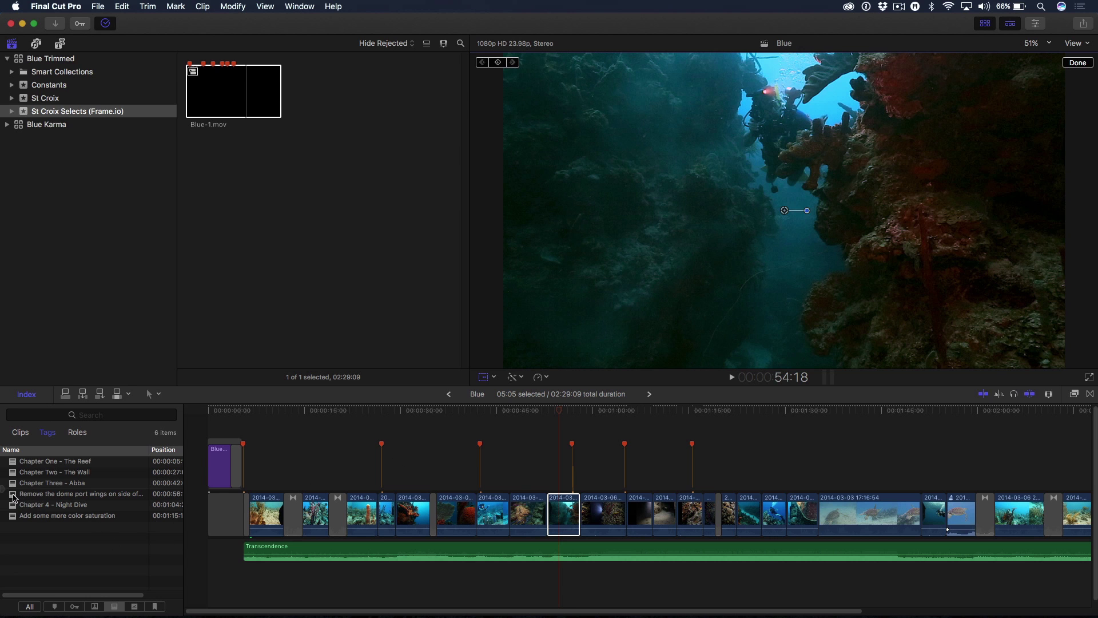
Step: Mark the "Remove the dome port wings" and "Chapter 4 - Night Dive" to-do markers as completed
{"action": "double_click", "coordinate": [12, 497]}
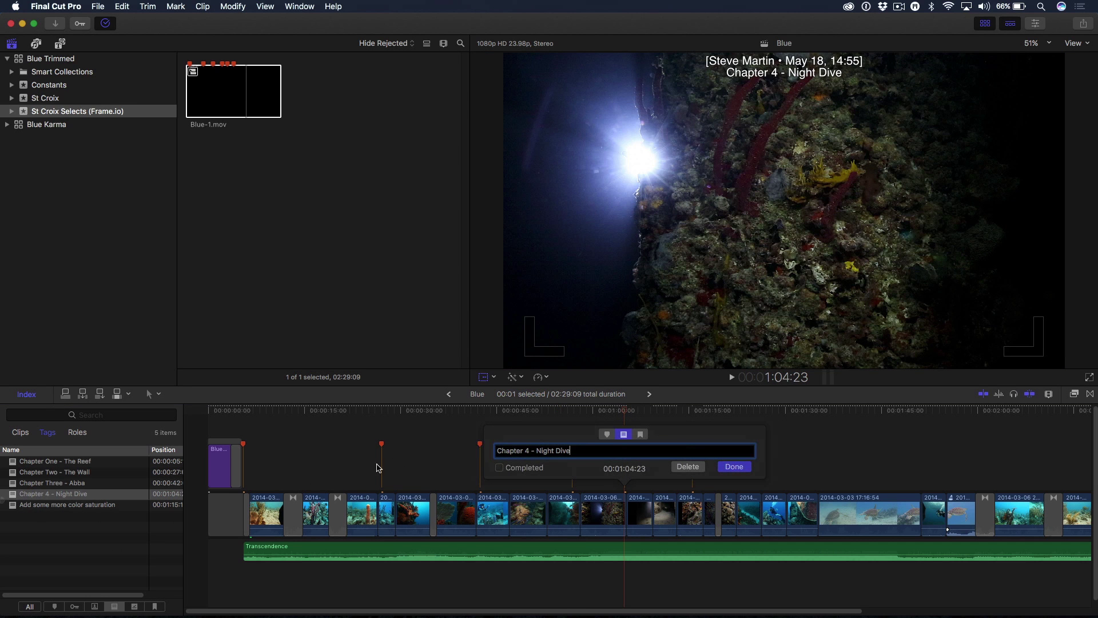
{"action": "left_click", "coordinate": [501, 468]}
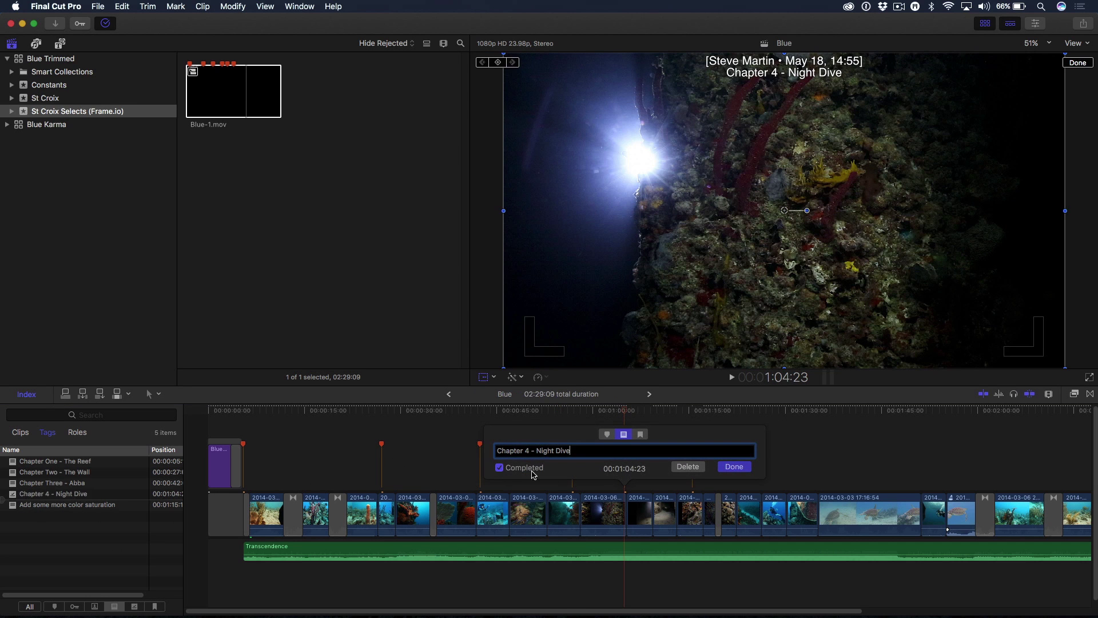
{"action": "left_click", "coordinate": [734, 466]}
Step: Check the completed "Chapter 4 - Night Dive" marker in the timeline and return the playhead to just before the Chapter Two marker
{"action": "left_click", "coordinate": [629, 456]}
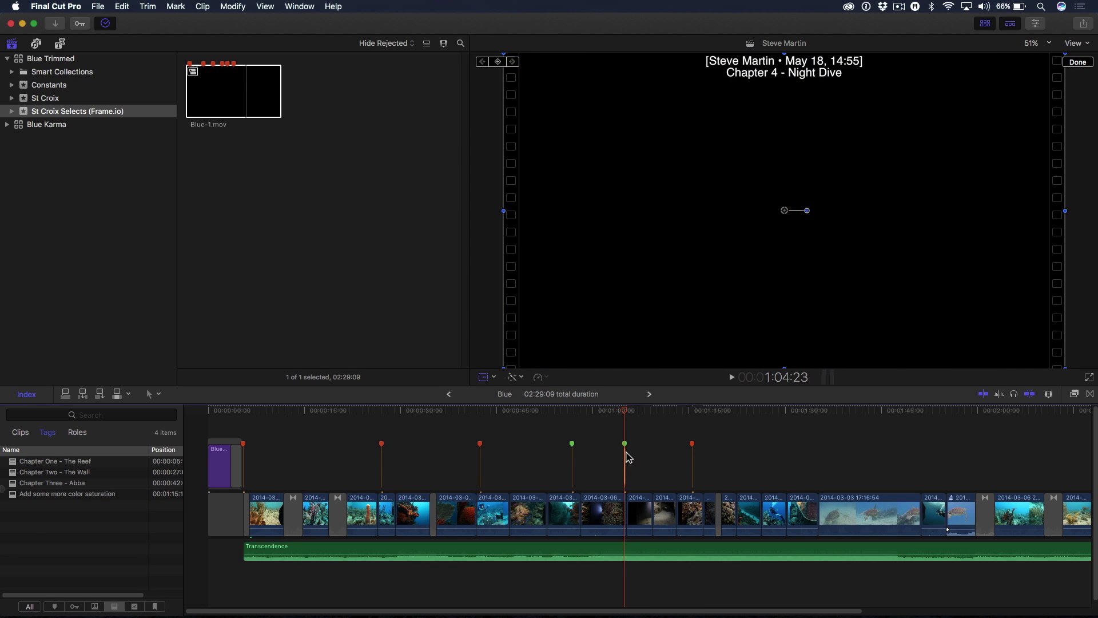
{"action": "left_click", "coordinate": [633, 452]}
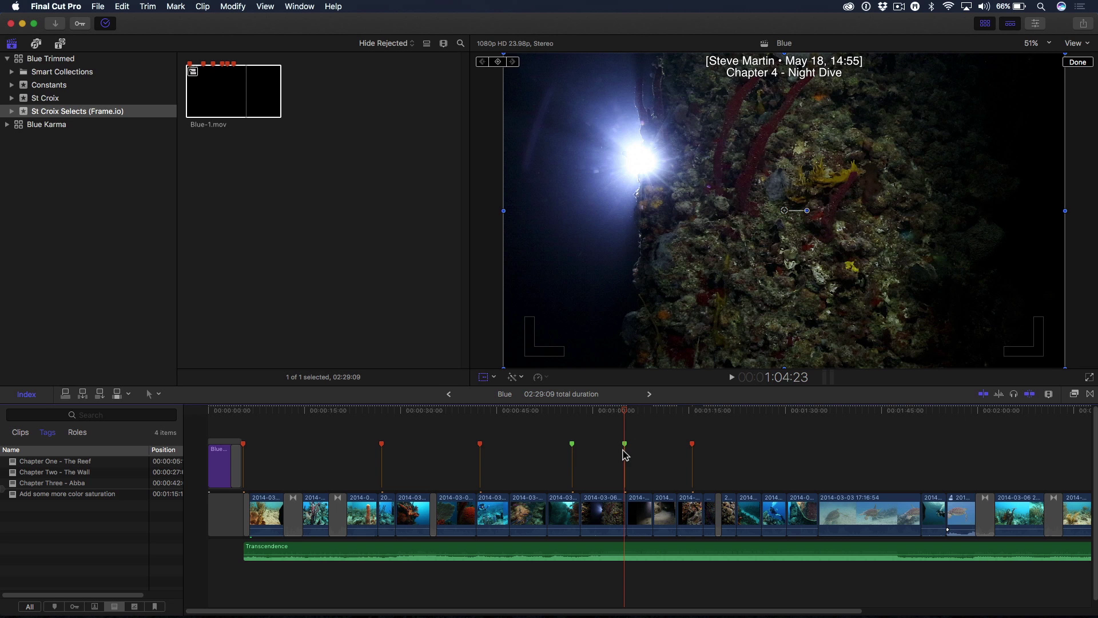
{"action": "left_click", "coordinate": [626, 446]}
{"action": "left_click", "coordinate": [372, 430]}
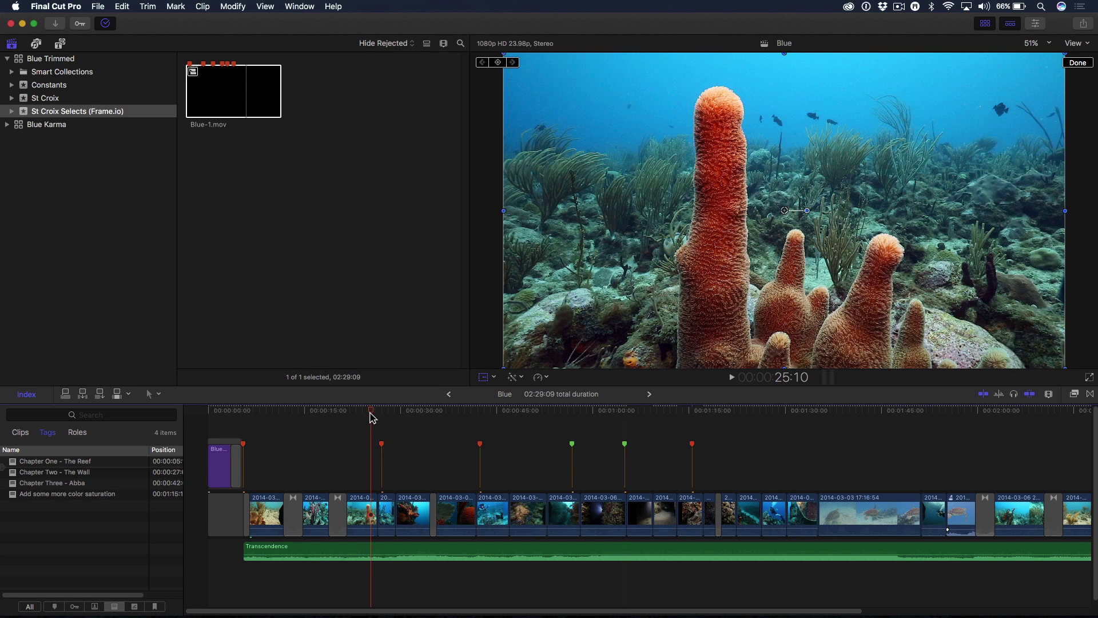